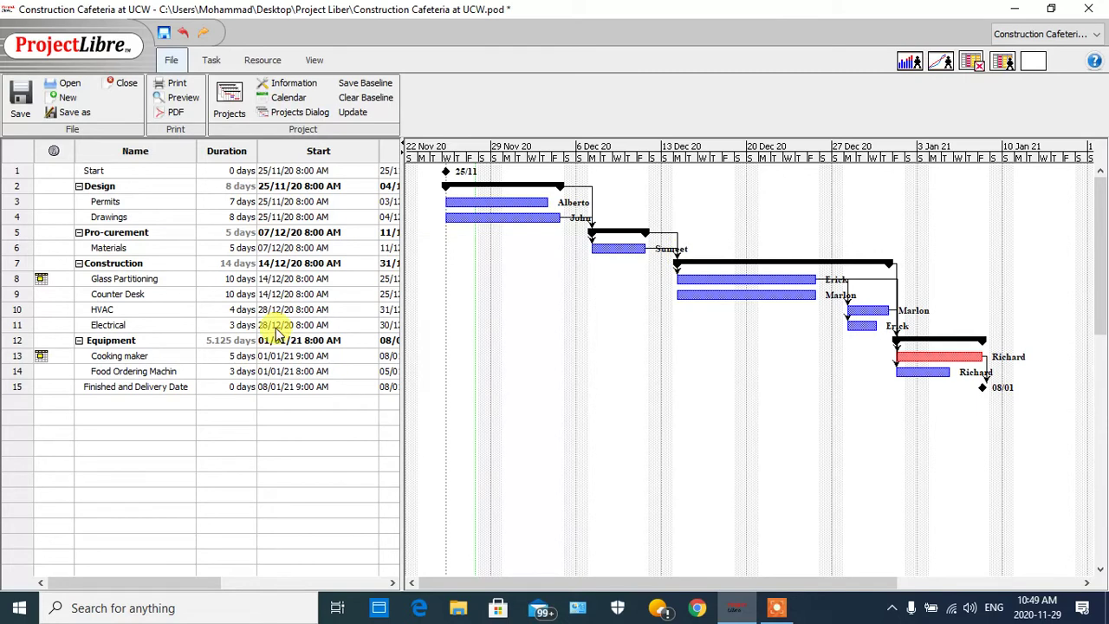
# Open the resource sheet and keep Alberto as a Work resource and Glass as Material
pyautogui.click(268, 63)
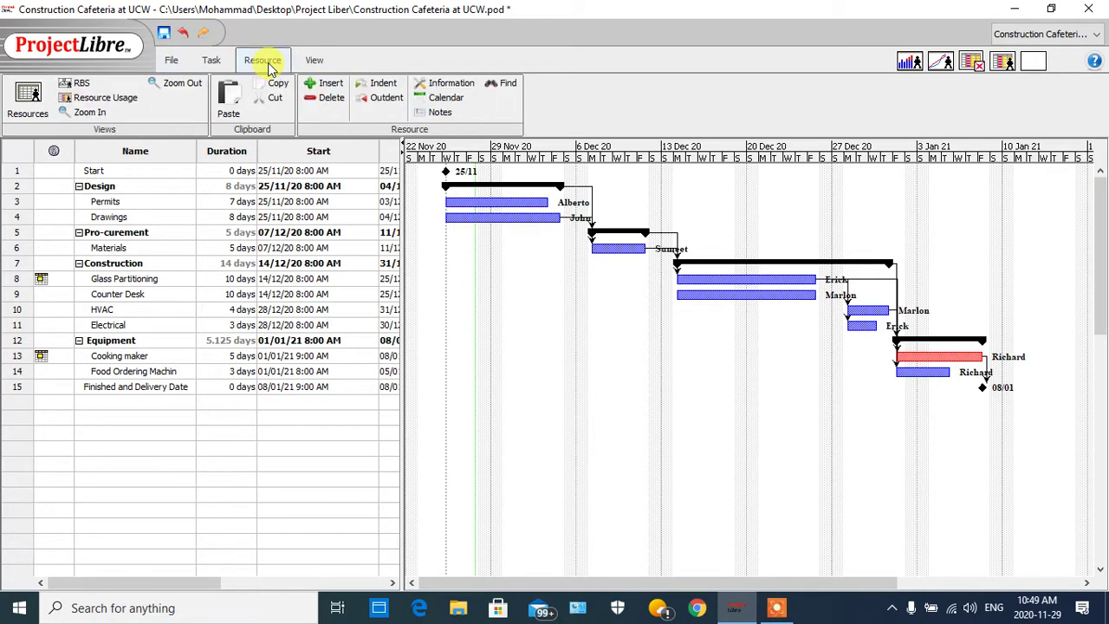
pyautogui.click(28, 100)
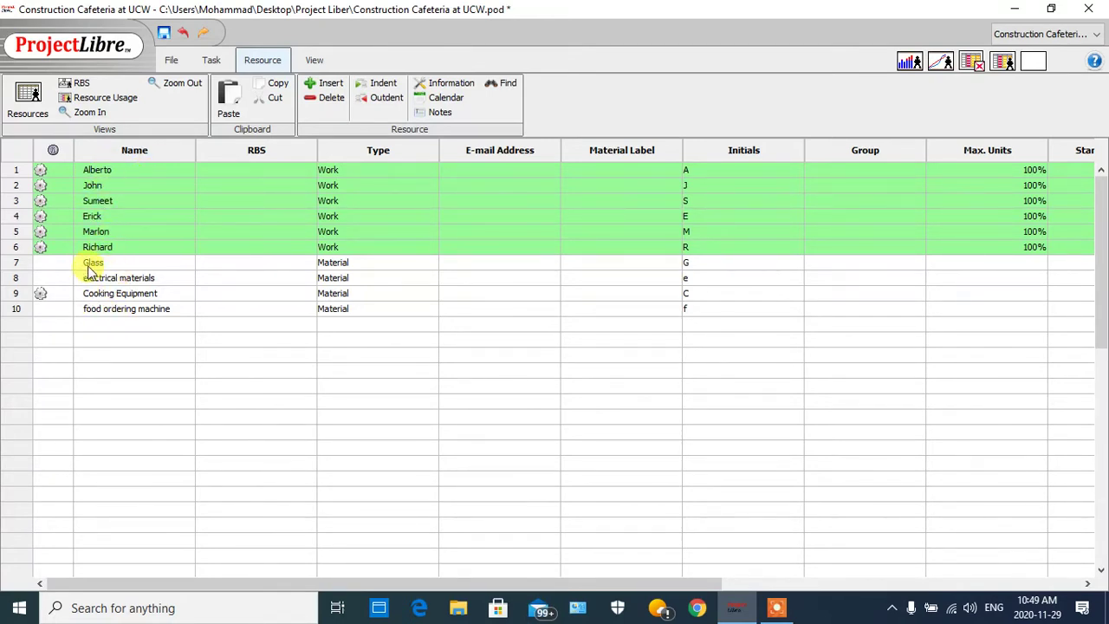
pyautogui.click(369, 173)
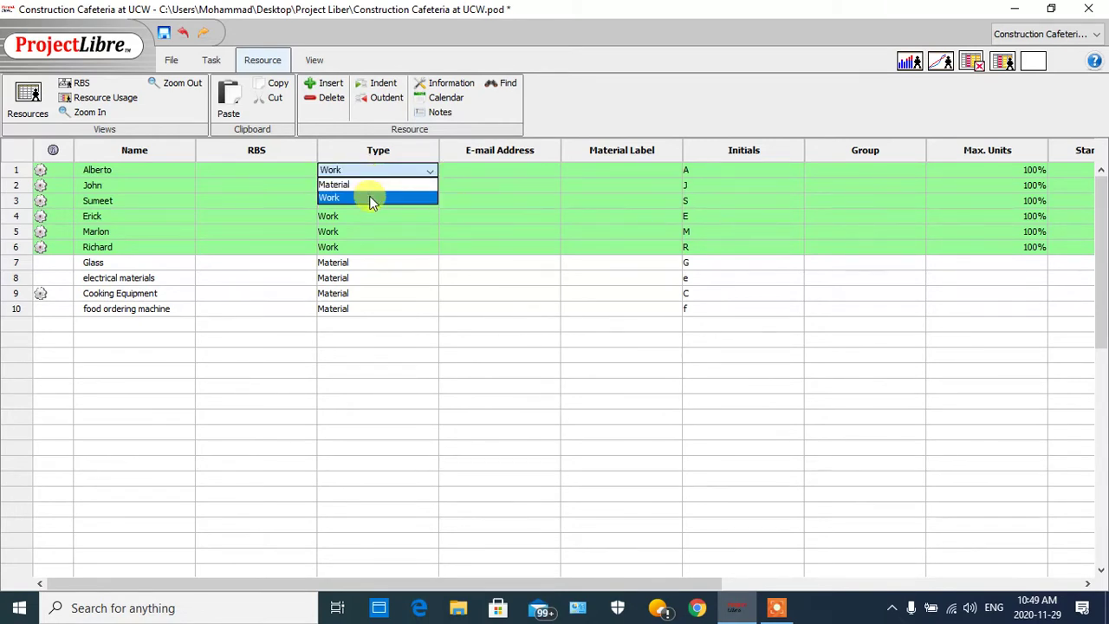
pyautogui.click(371, 198)
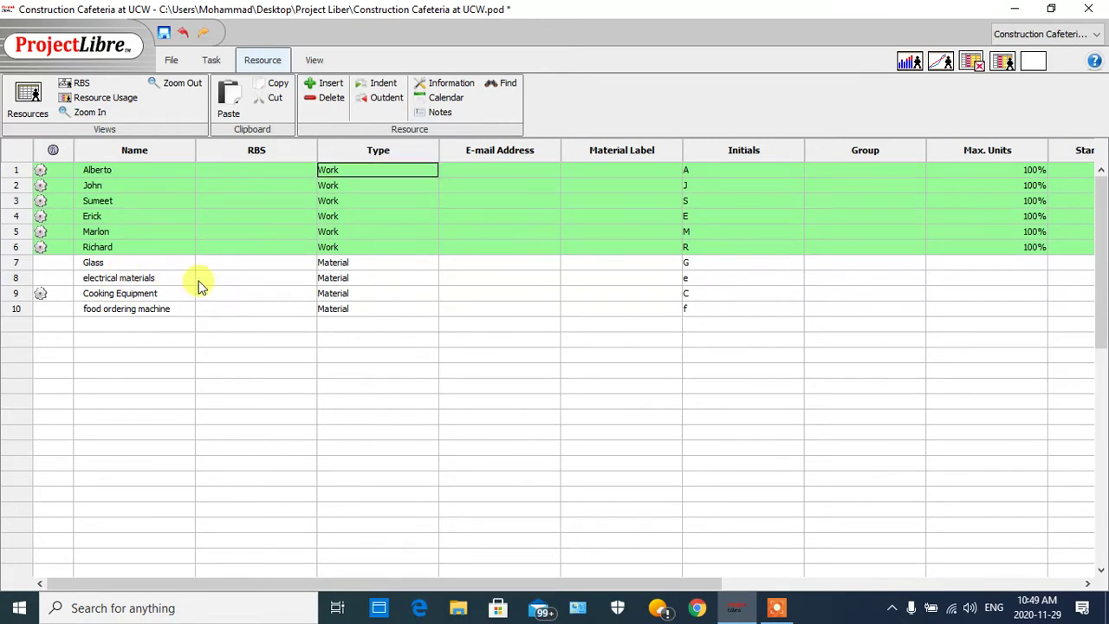
pyautogui.click(339, 263)
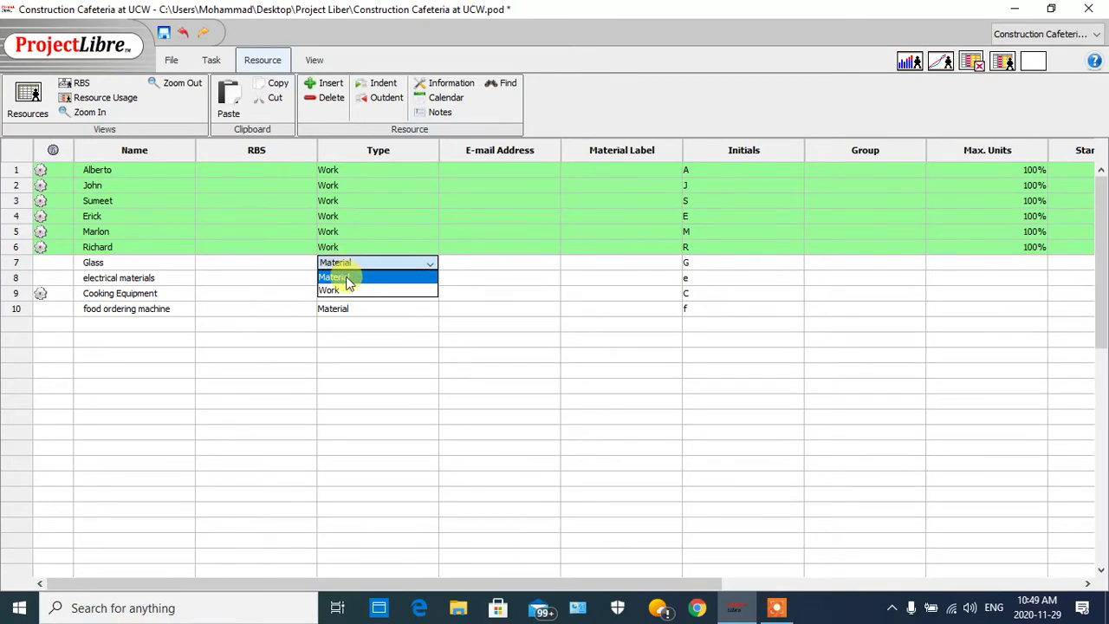
pyautogui.click(322, 264)
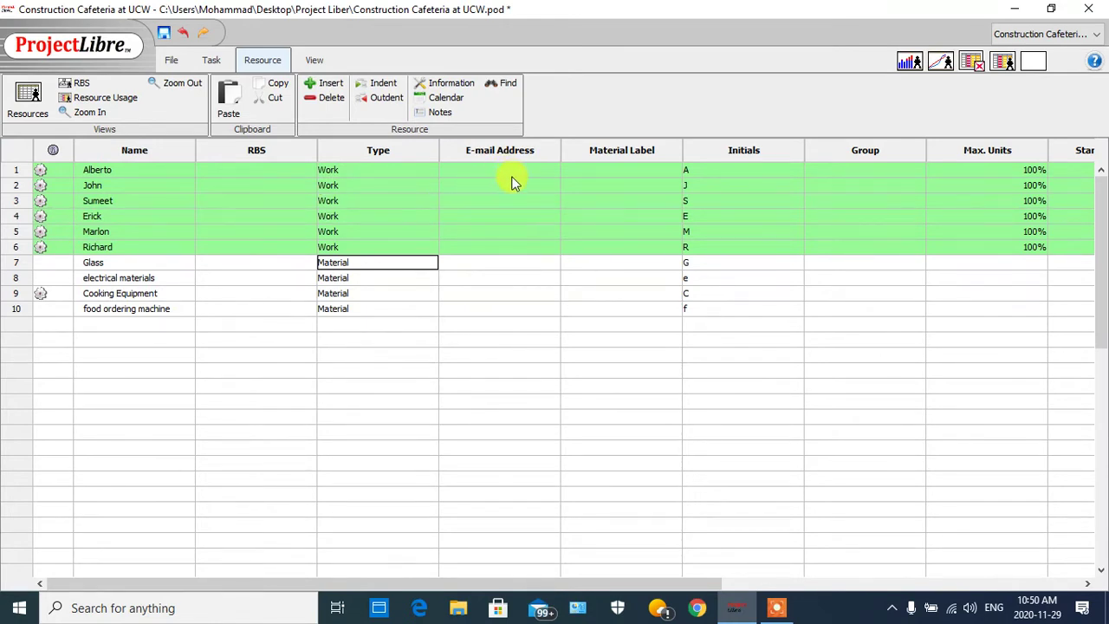
# Set Alberto's Group to Design in the resource sheet
pyautogui.click(855, 169)
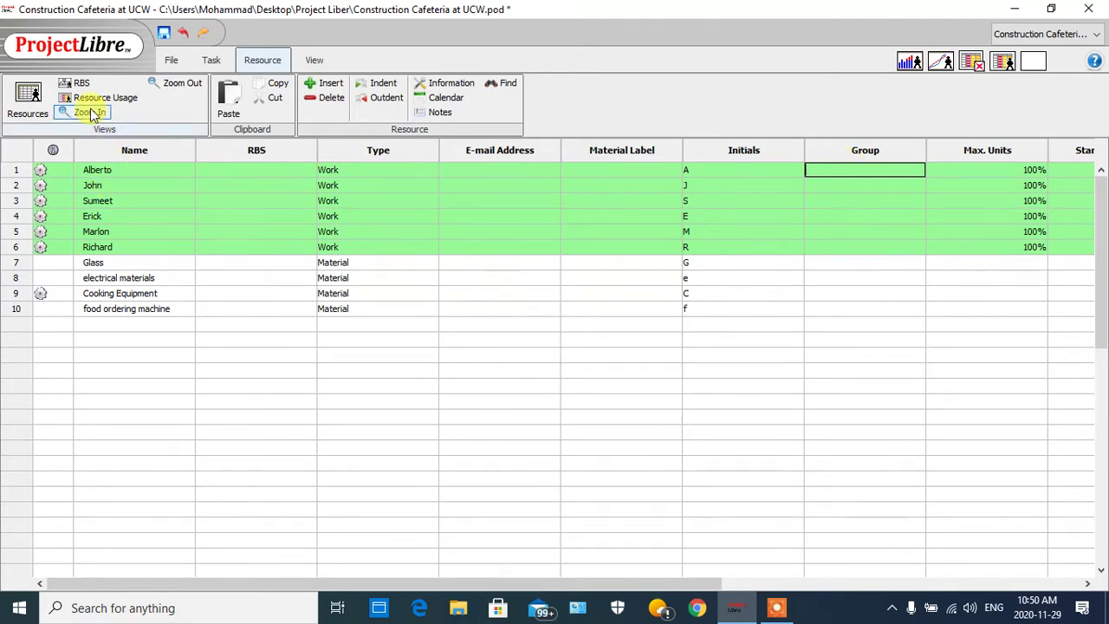
pyautogui.click(211, 62)
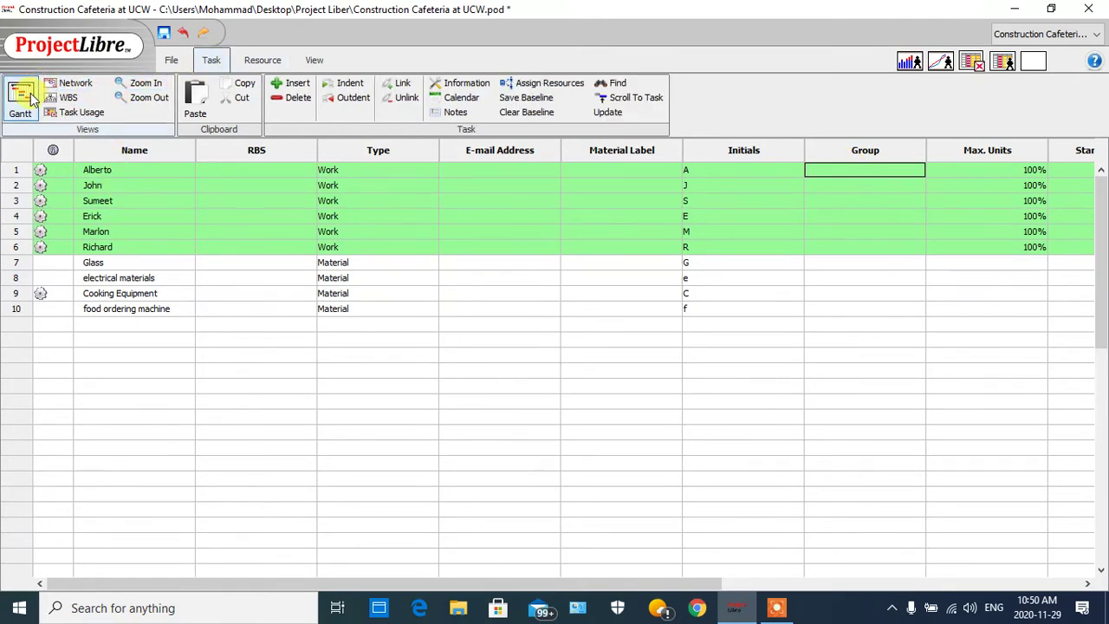
pyautogui.click(21, 90)
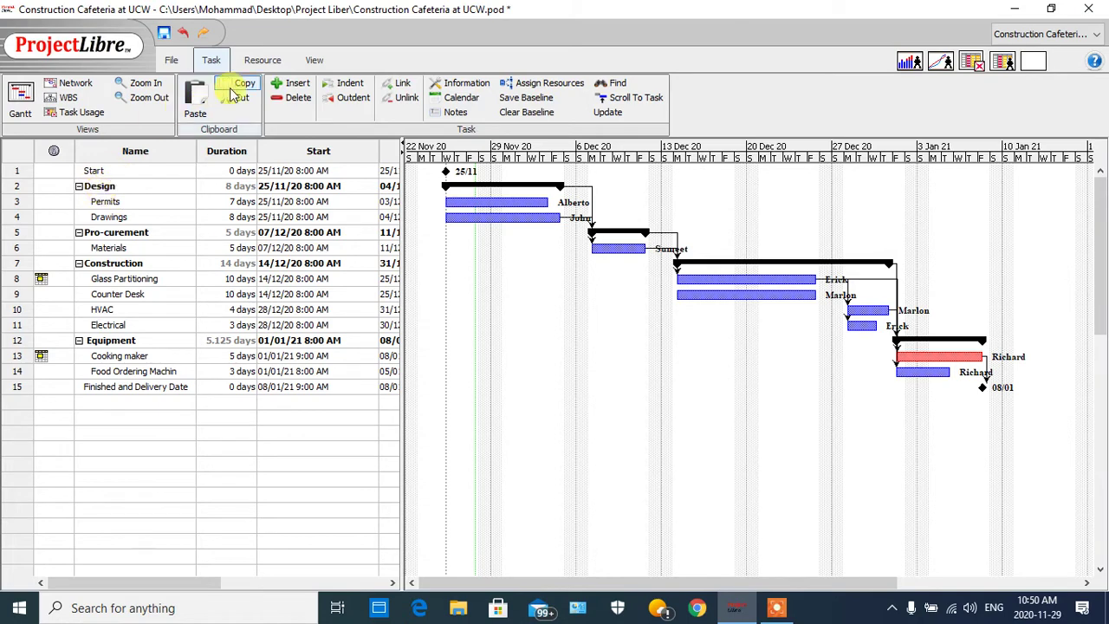
pyautogui.click(262, 59)
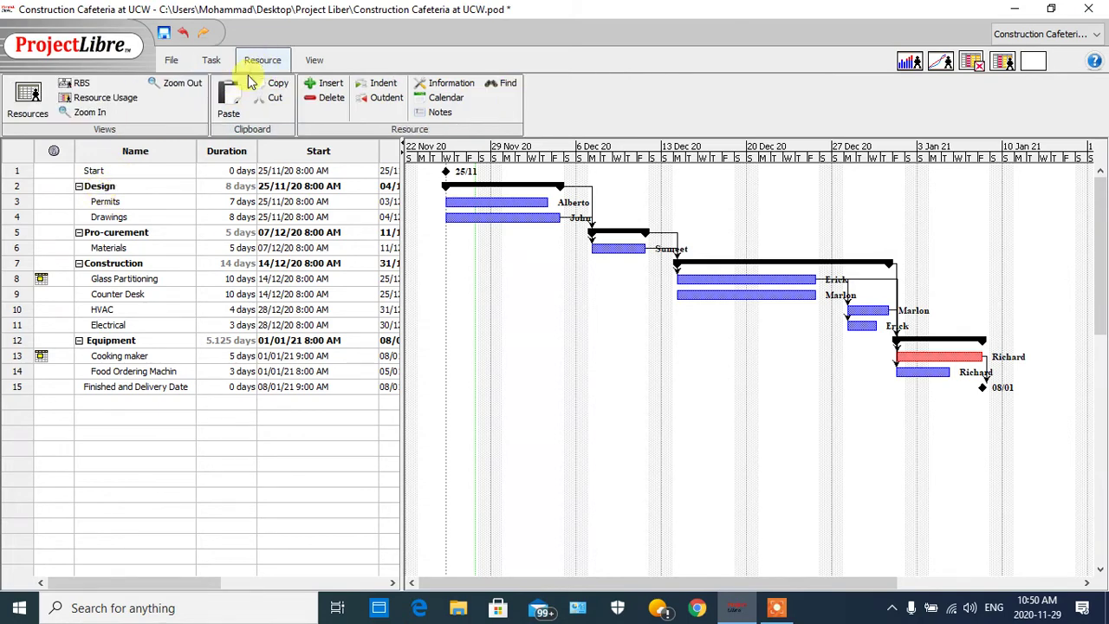
pyautogui.click(31, 92)
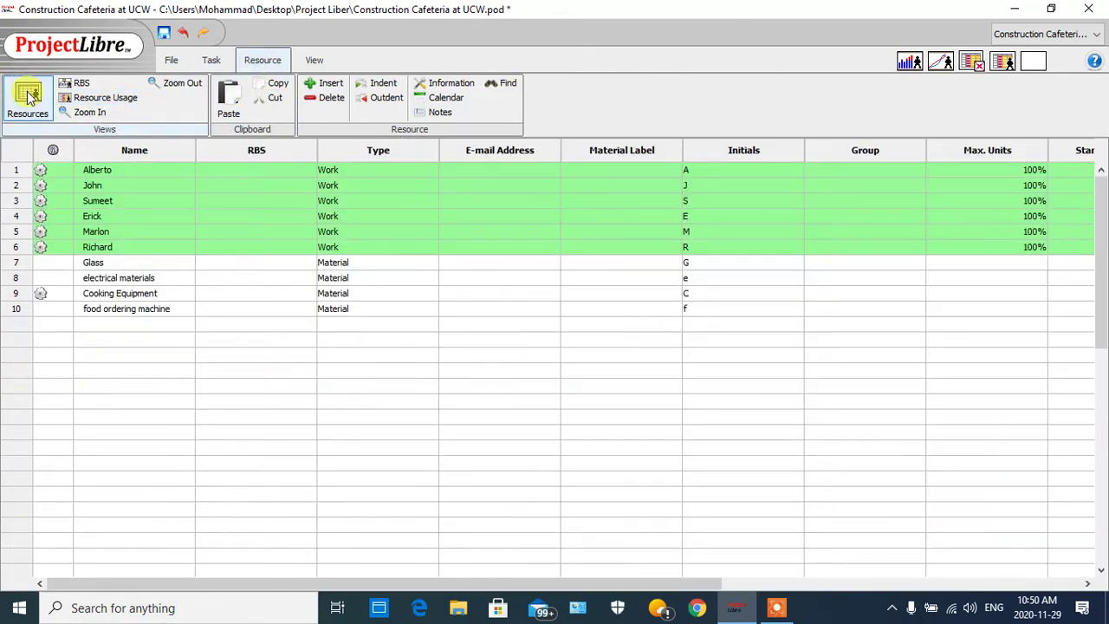
pyautogui.doubleClick(895, 167)
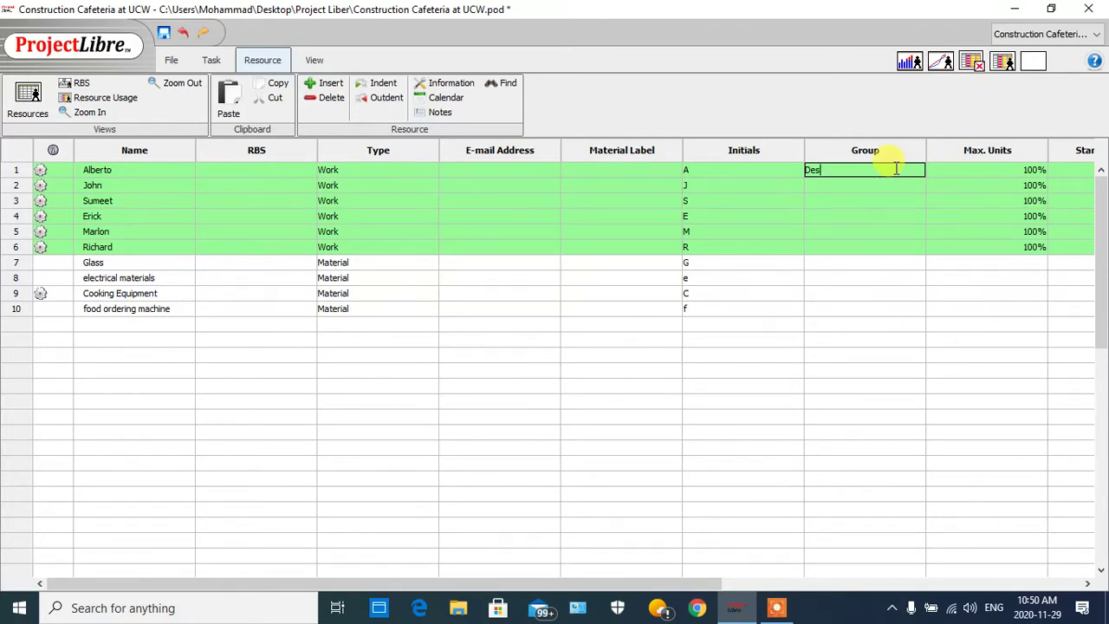
pyautogui.click(970, 324)
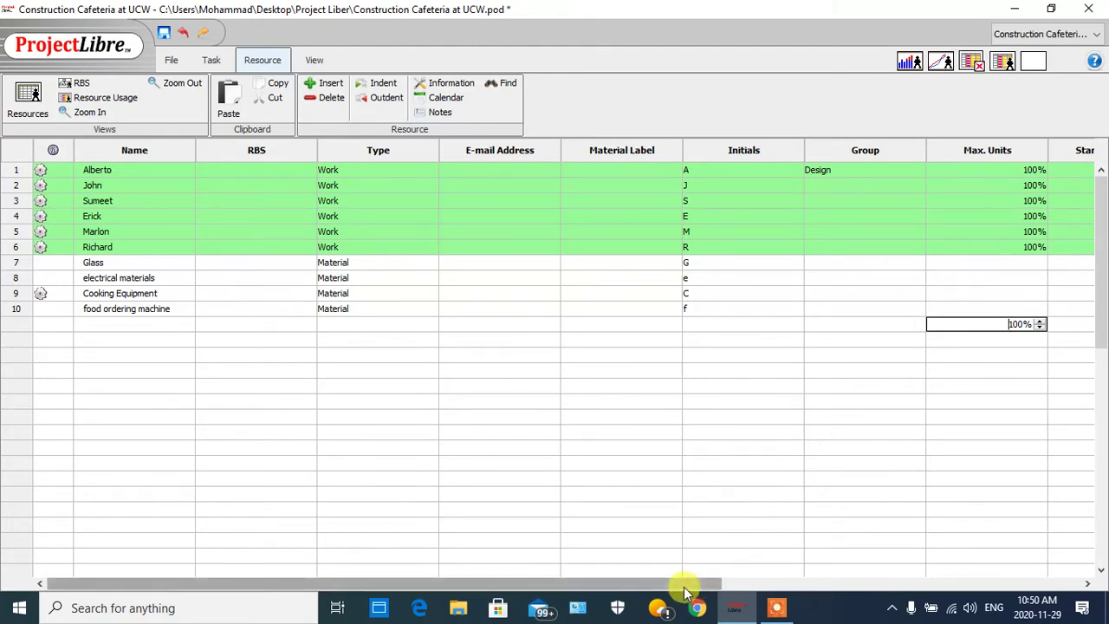
# Scroll right to the rates and keep Alberto's Max. Units at 100%
pyautogui.moveTo(685, 584); pyautogui.dragTo(917, 543)
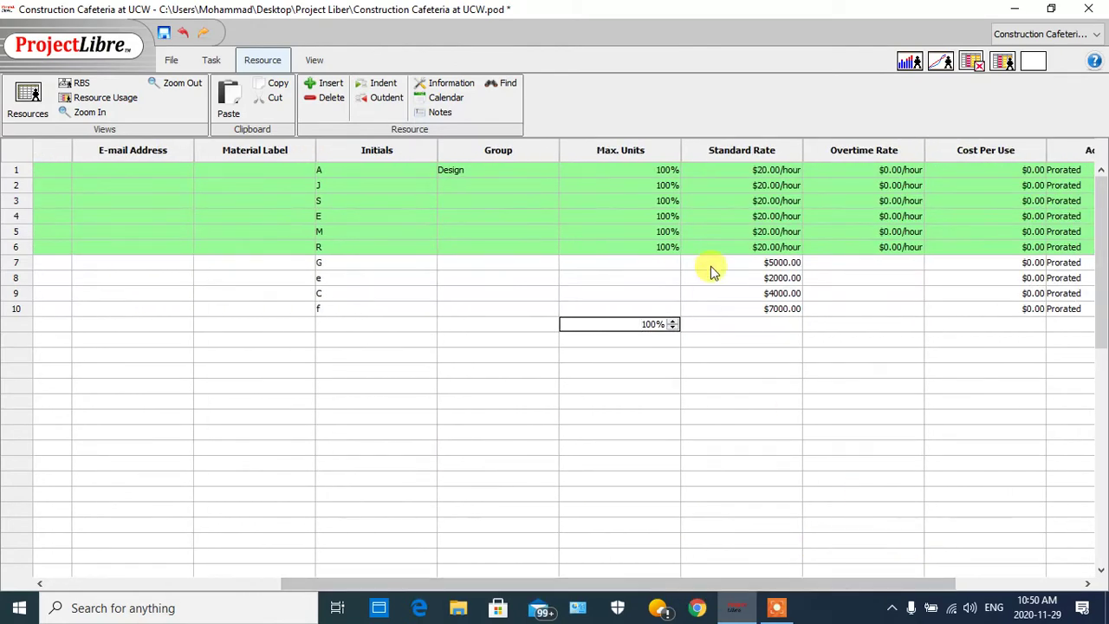
pyautogui.click(672, 171)
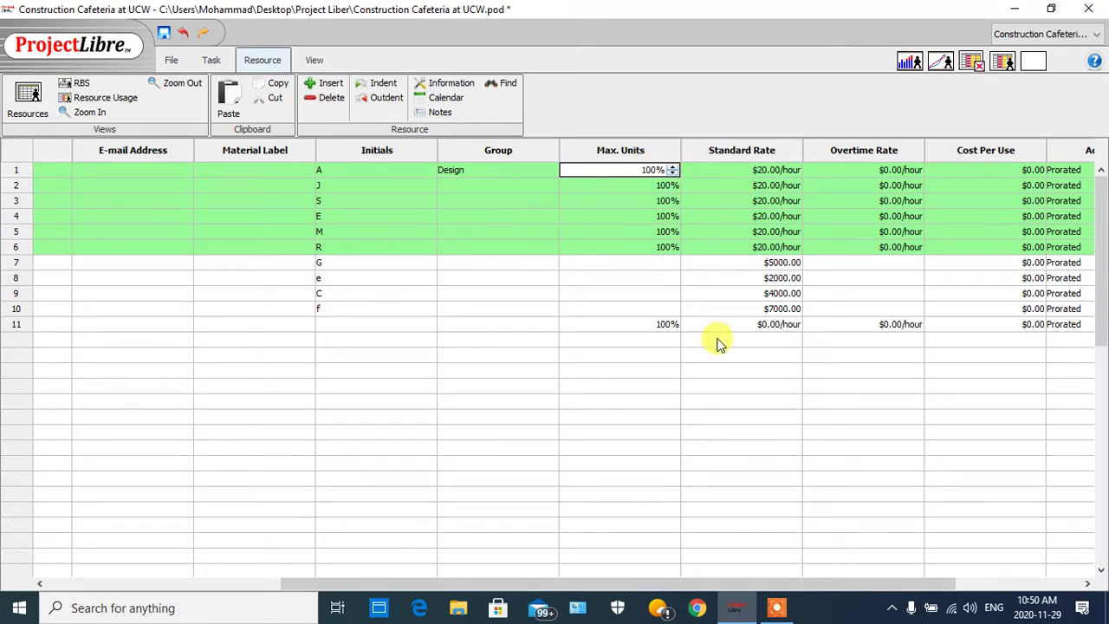
pyautogui.click(735, 398)
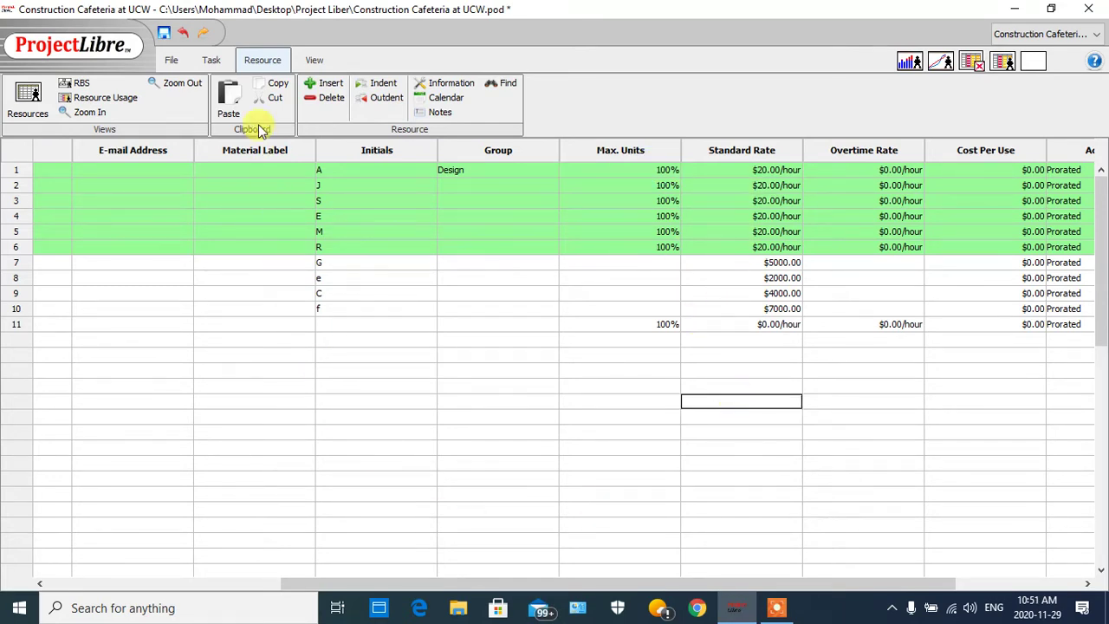
pyautogui.click(212, 60)
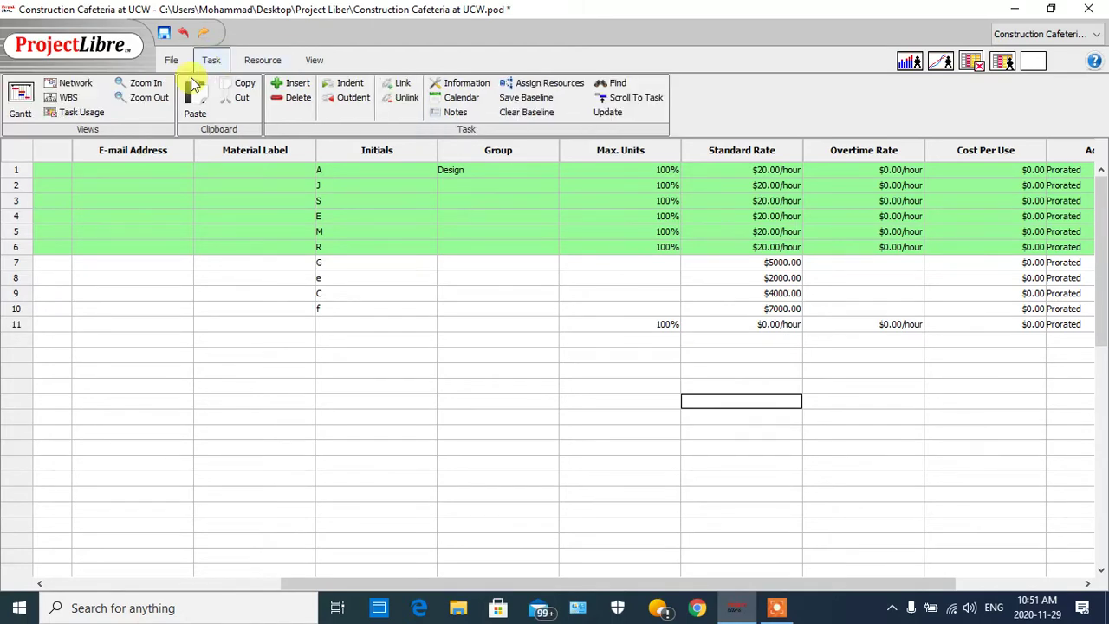
# Open the Task Information for the Permits task from the Gantt chart
pyautogui.click(21, 115)
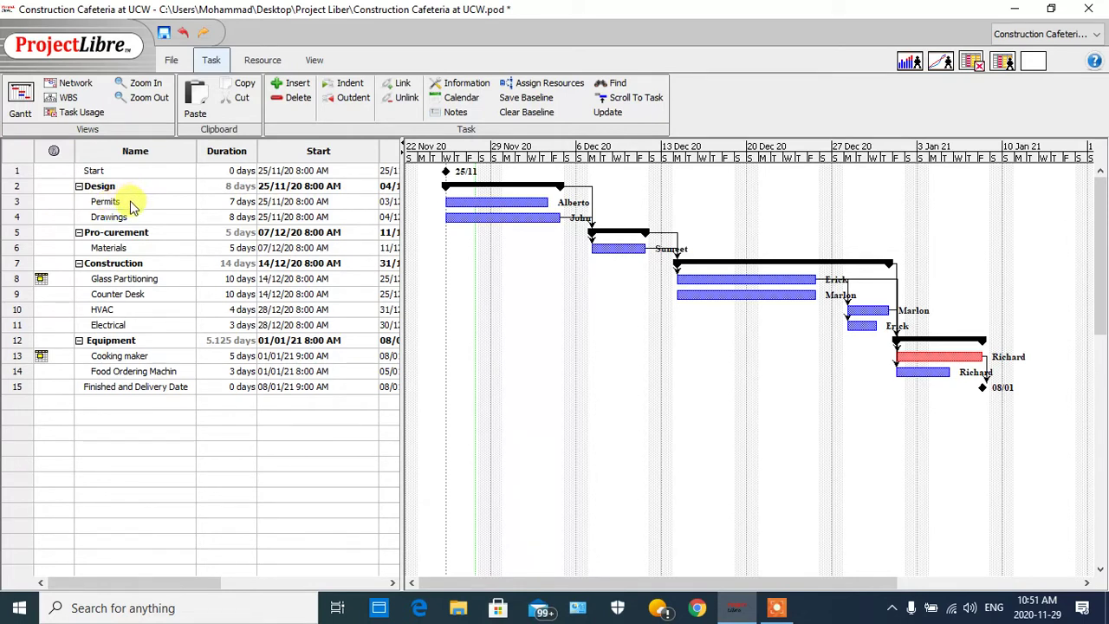
pyautogui.doubleClick(113, 205)
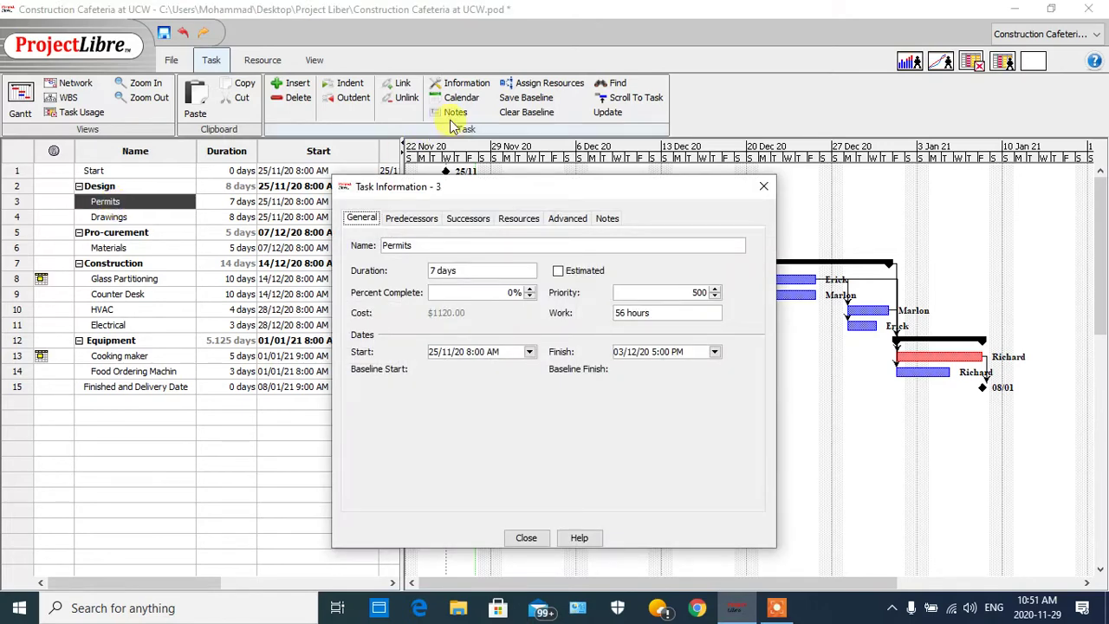
pyautogui.click(537, 87)
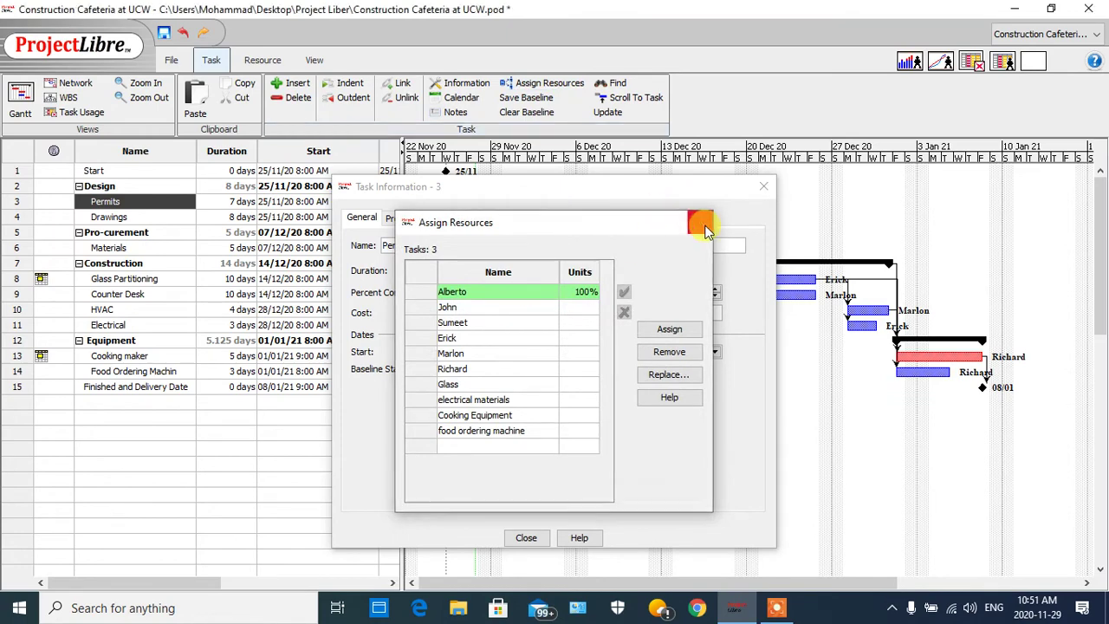
pyautogui.click(701, 223)
pyautogui.moveTo(545, 190); pyautogui.dragTo(627, 265)
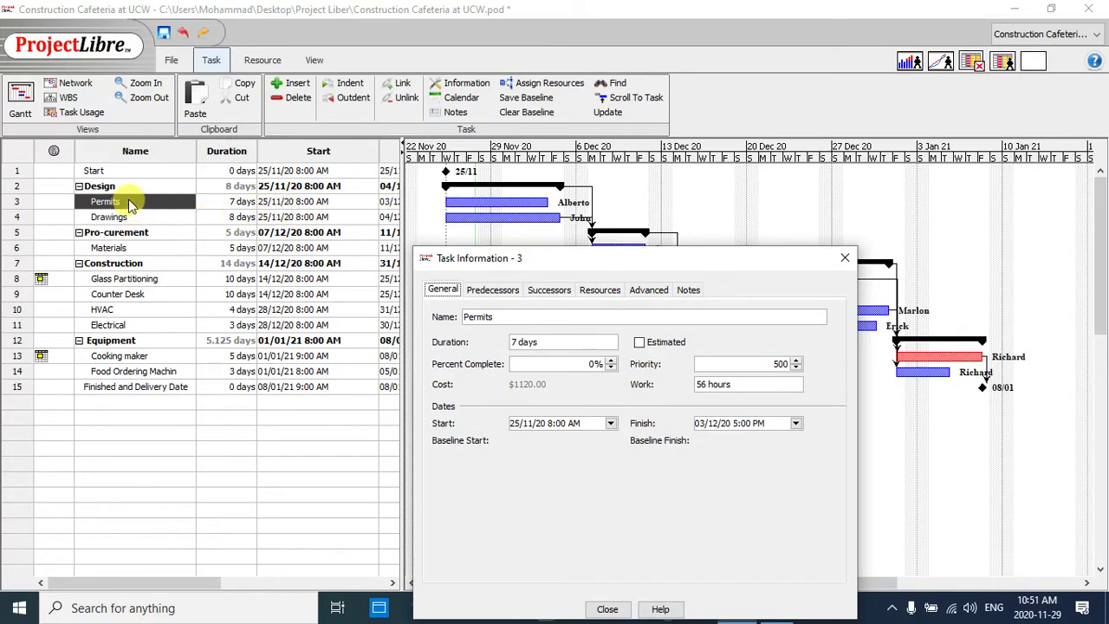
# Assign John to Permits in place of Alberto
pyautogui.click(607, 294)
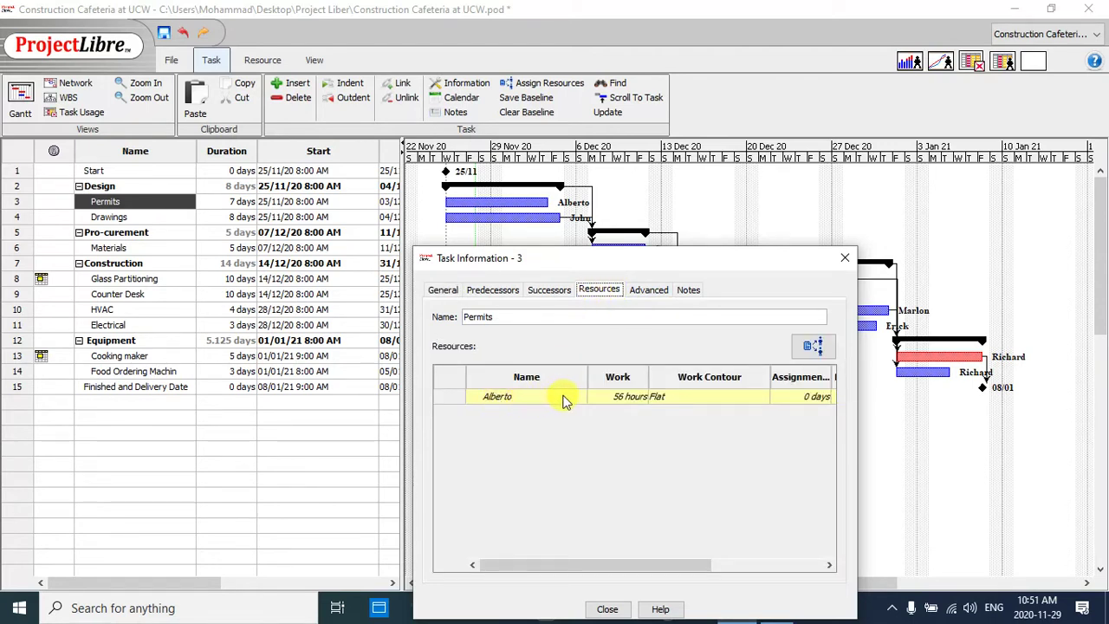
pyautogui.click(812, 346)
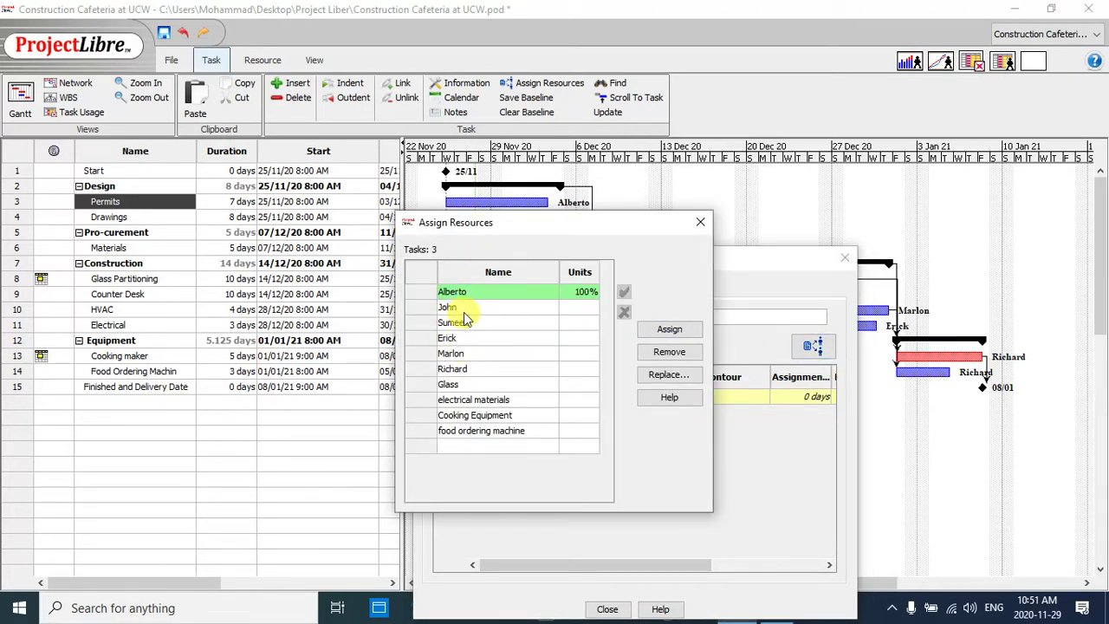
pyautogui.click(449, 307)
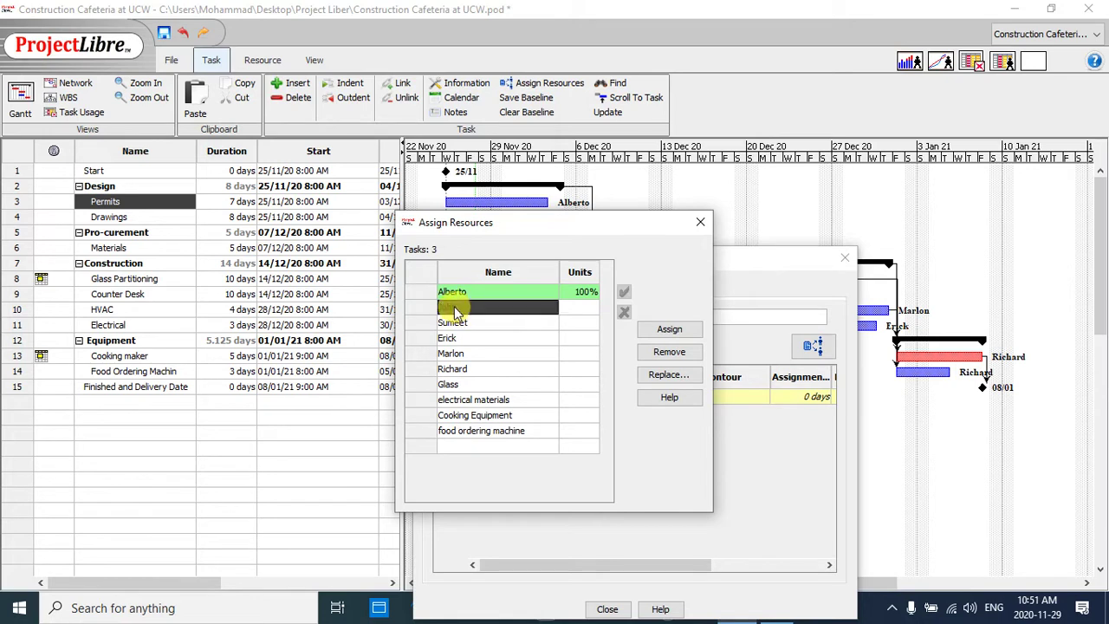
pyautogui.click(663, 332)
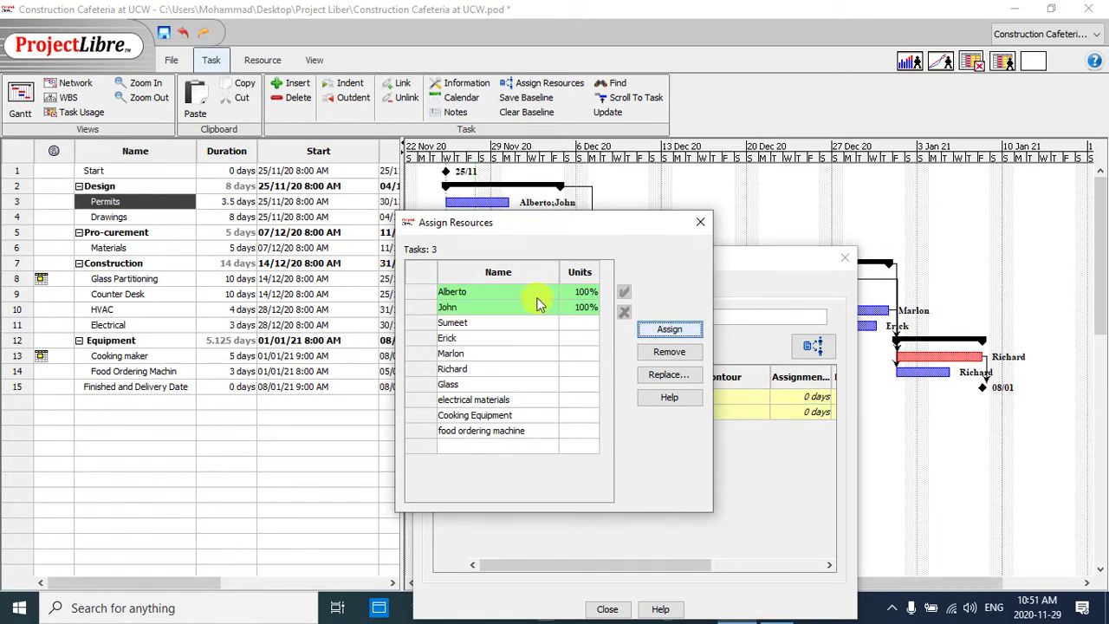
pyautogui.click(537, 297)
pyautogui.click(665, 352)
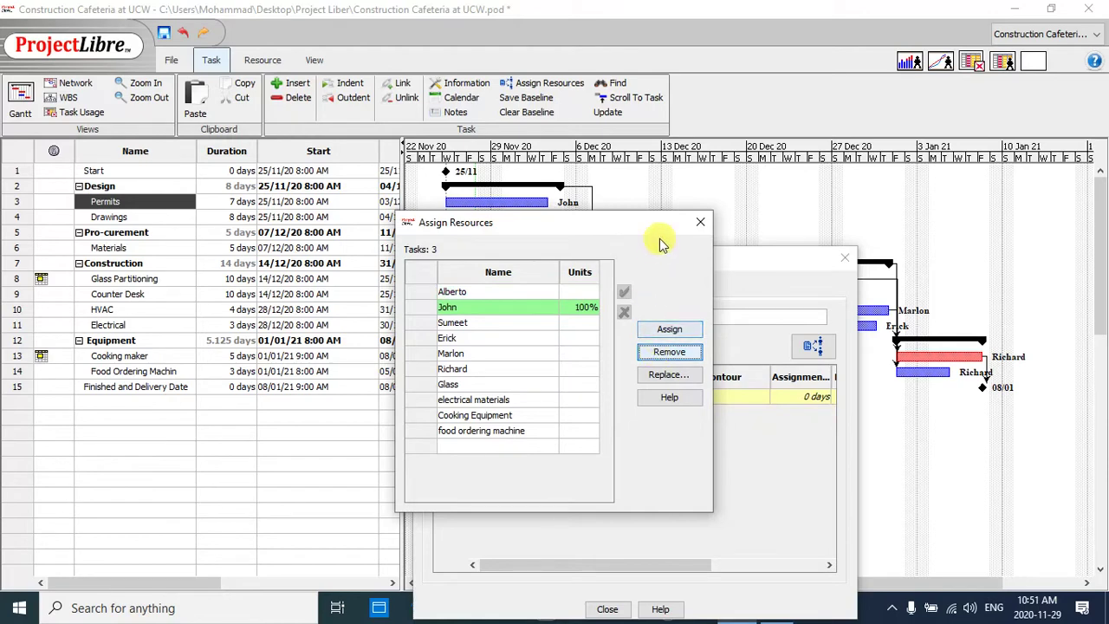
pyautogui.click(700, 226)
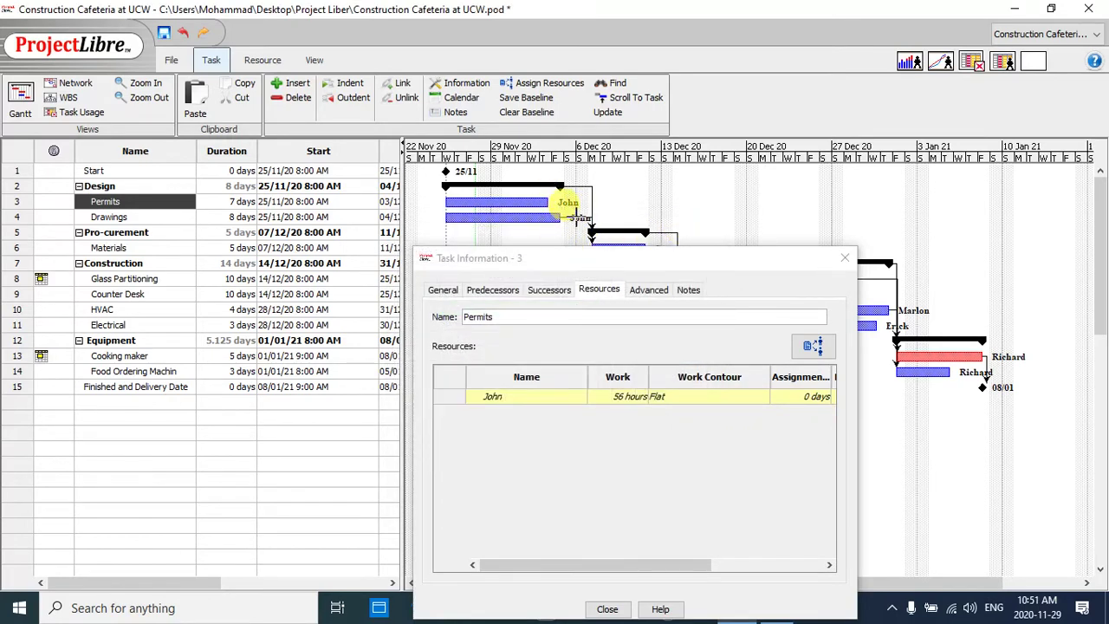
# Unassign John from Drawings and assign Alberto instead
pyautogui.click(173, 218)
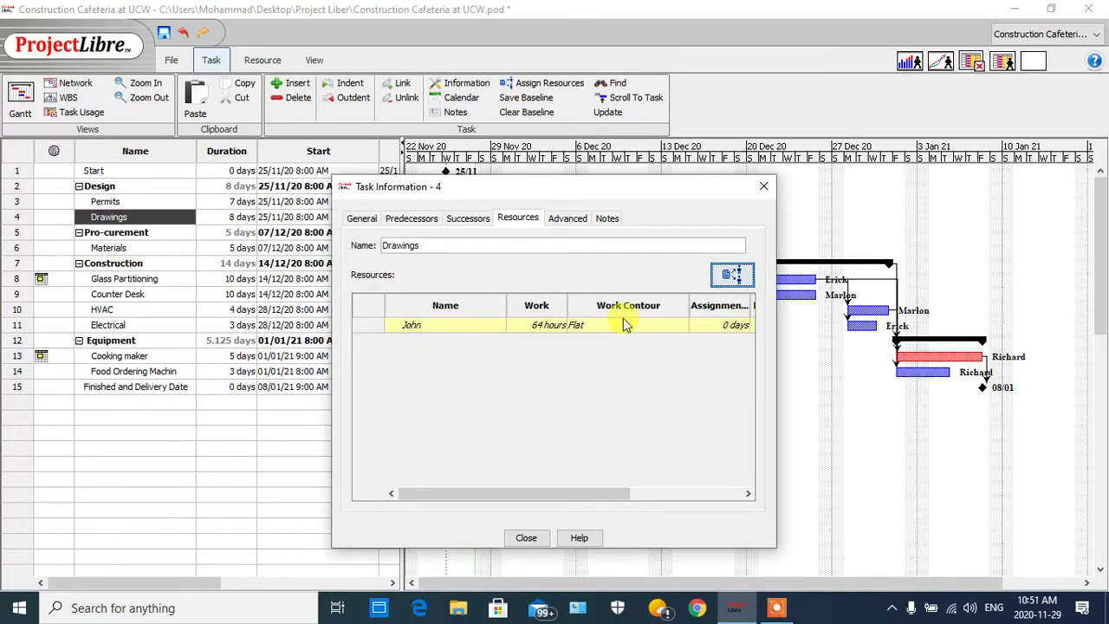
pyautogui.click(732, 276)
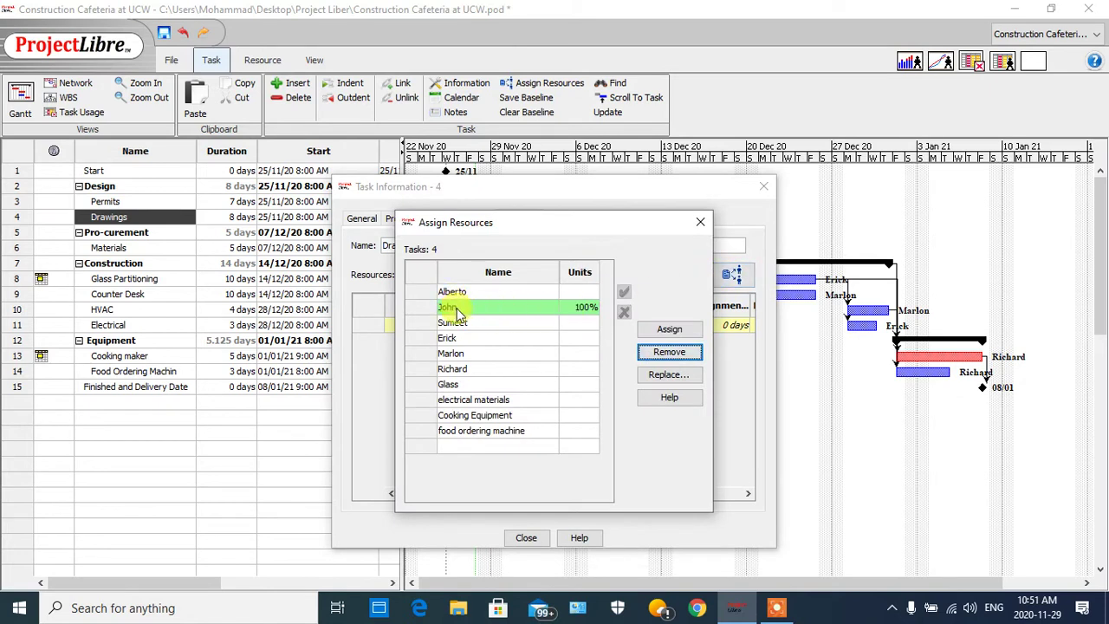
pyautogui.click(656, 352)
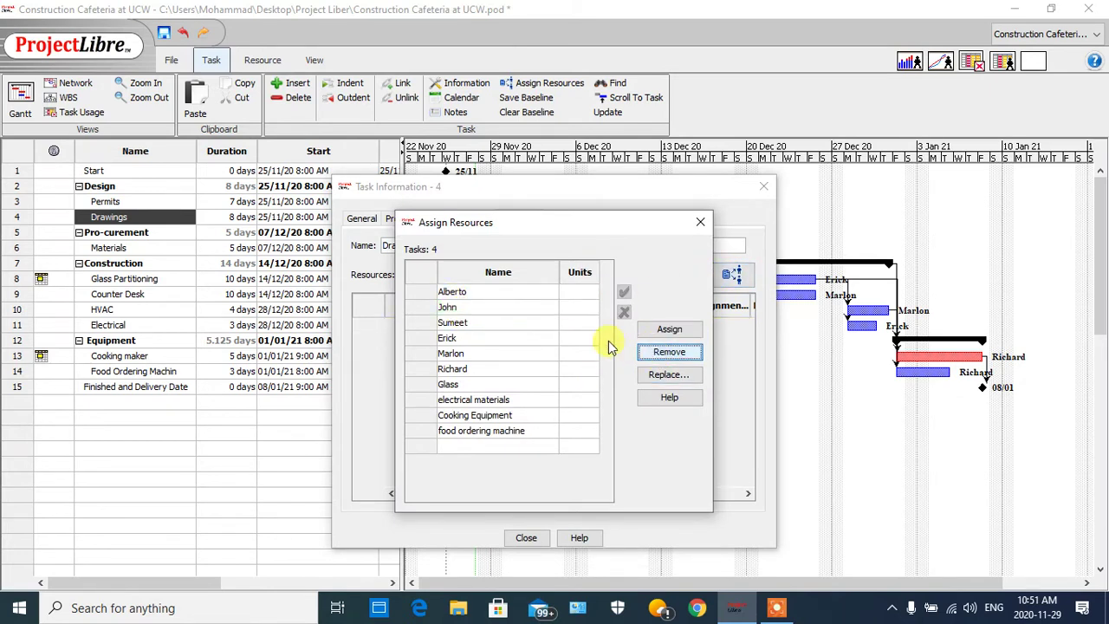
pyautogui.click(465, 295)
pyautogui.click(669, 329)
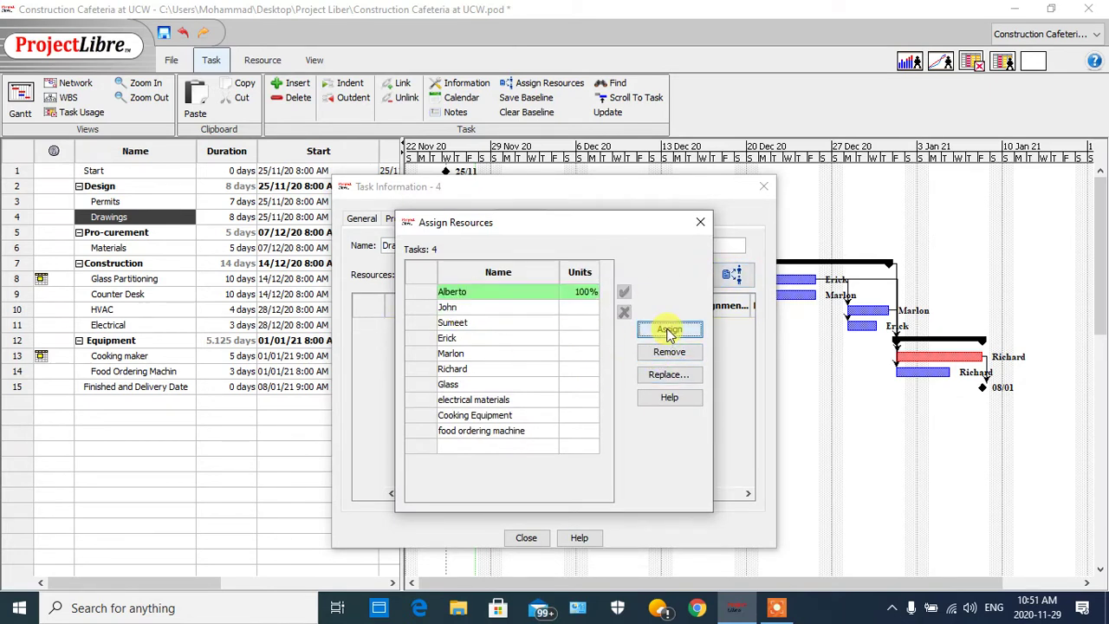
# Remove Sumeet, added to Drawings by mistake, leaving Alberto as the only resource
pyautogui.click(452, 325)
pyautogui.click(668, 330)
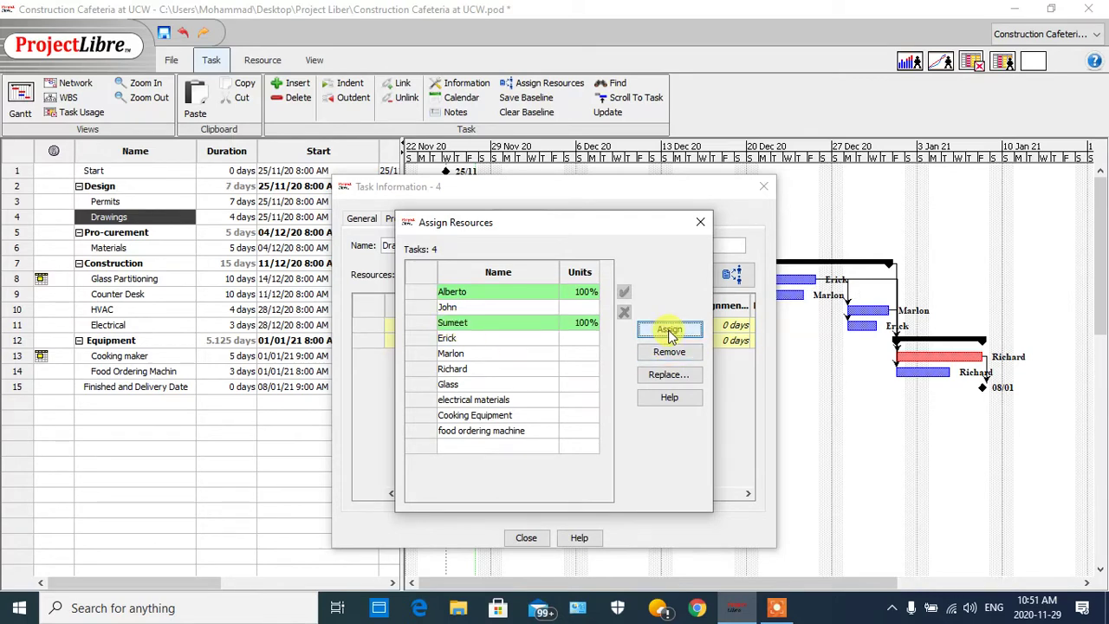
pyautogui.click(544, 326)
pyautogui.click(664, 353)
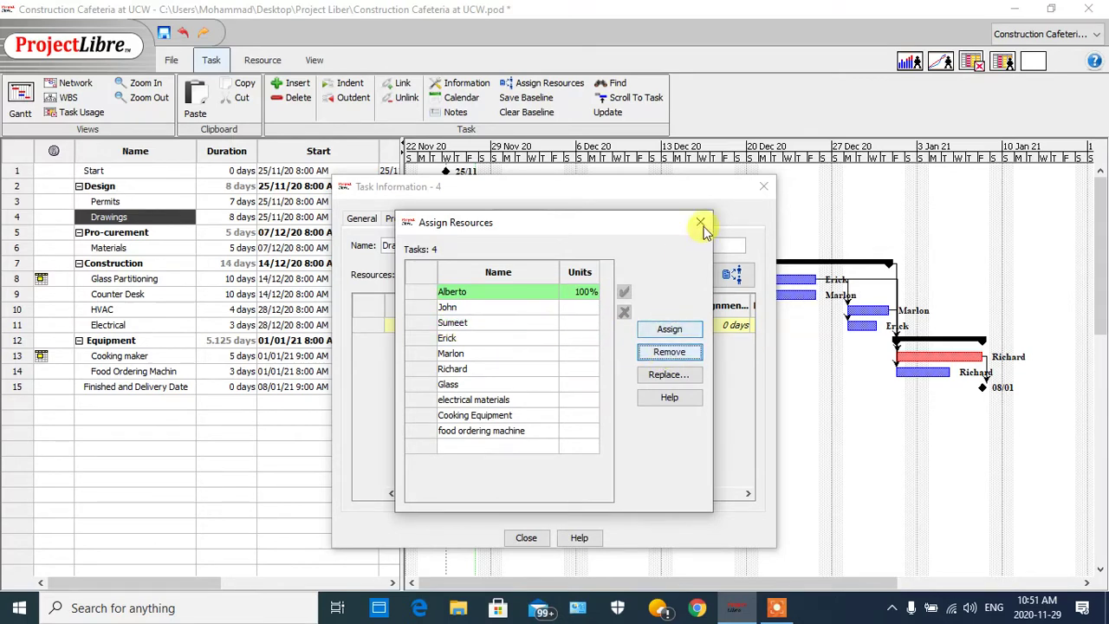
pyautogui.click(700, 222)
pyautogui.click(762, 187)
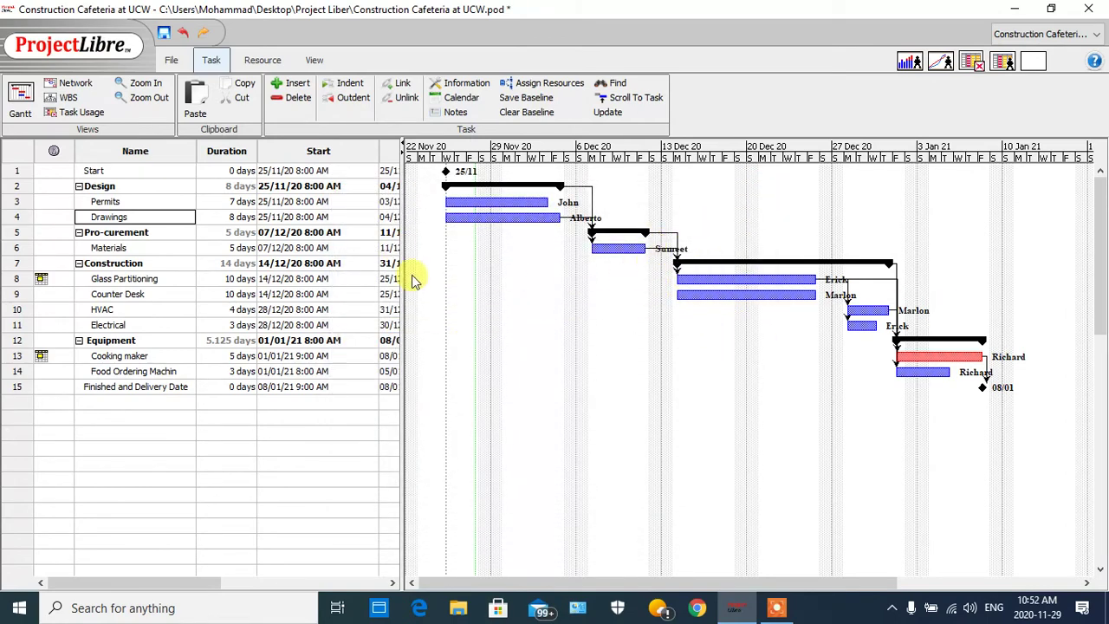
pyautogui.doubleClick(132, 279)
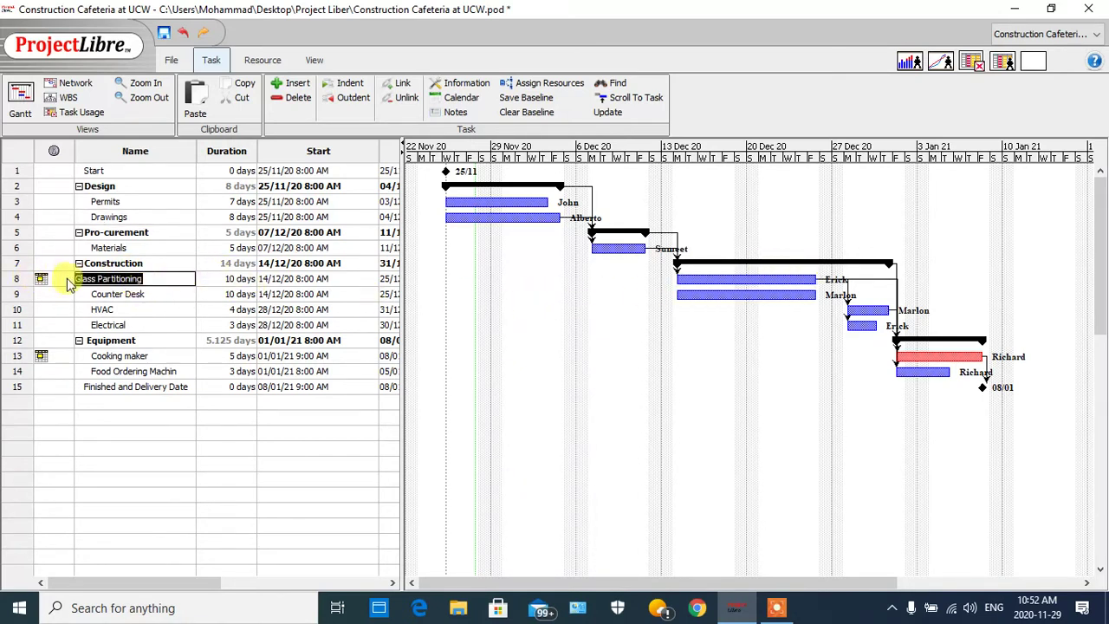
# Assign Marlon alongside Erick on Glass Partitioning, cutting it from 10 to 5 days
pyautogui.doubleClick(121, 279)
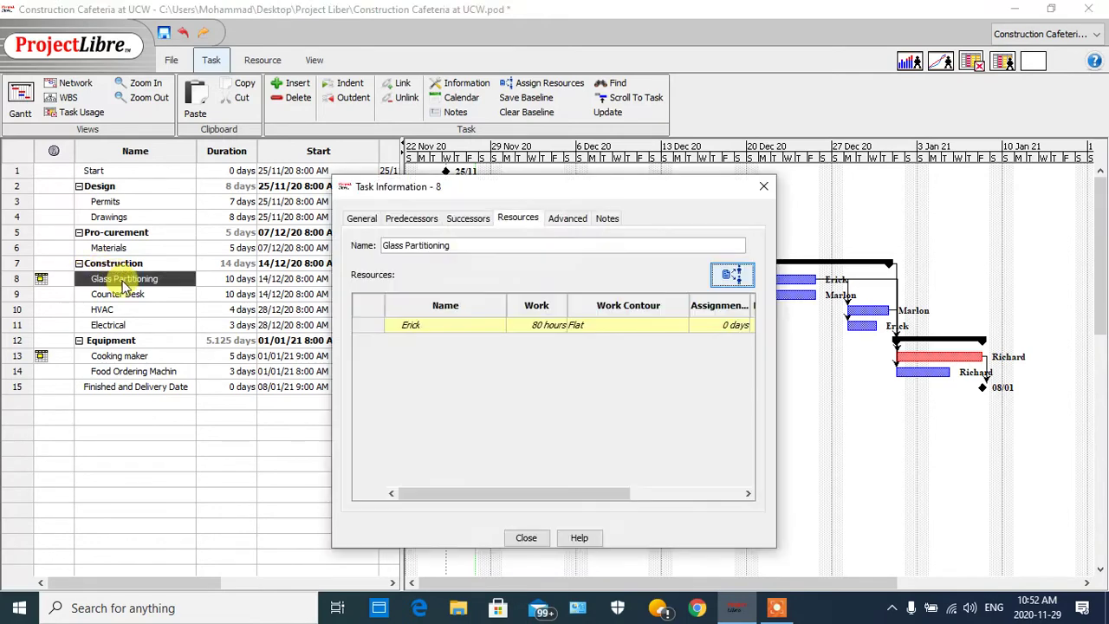
pyautogui.click(734, 273)
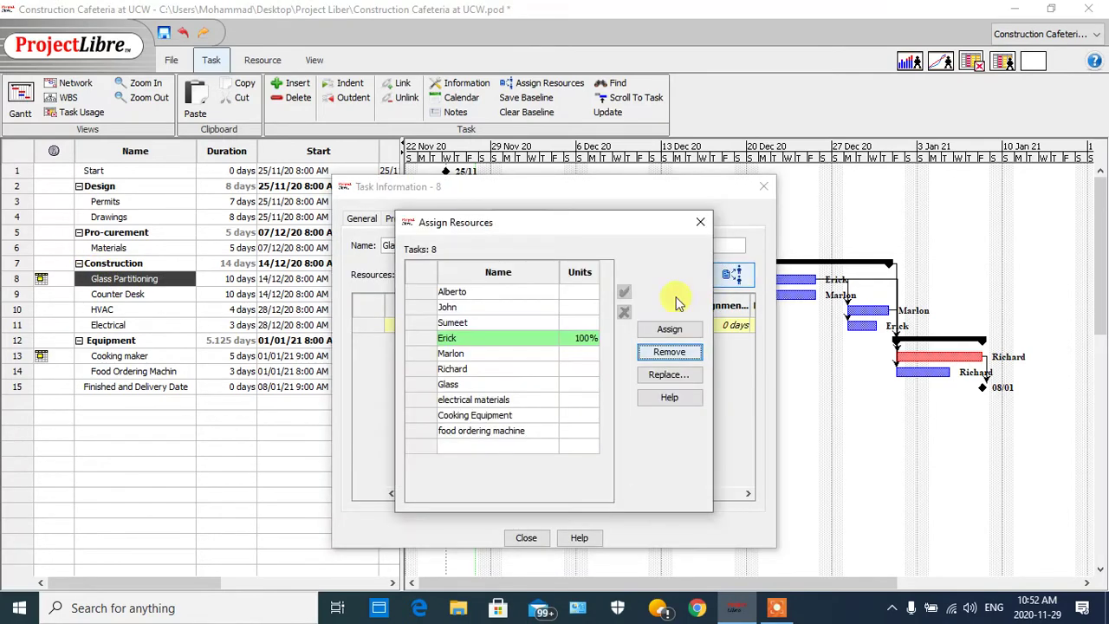
pyautogui.click(455, 354)
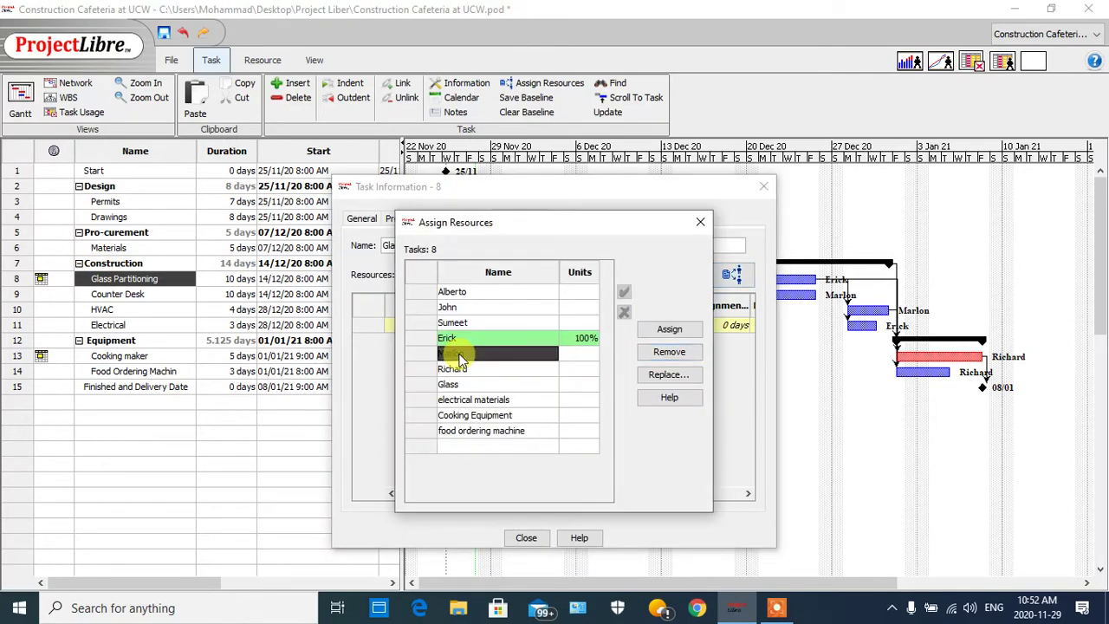
pyautogui.click(687, 331)
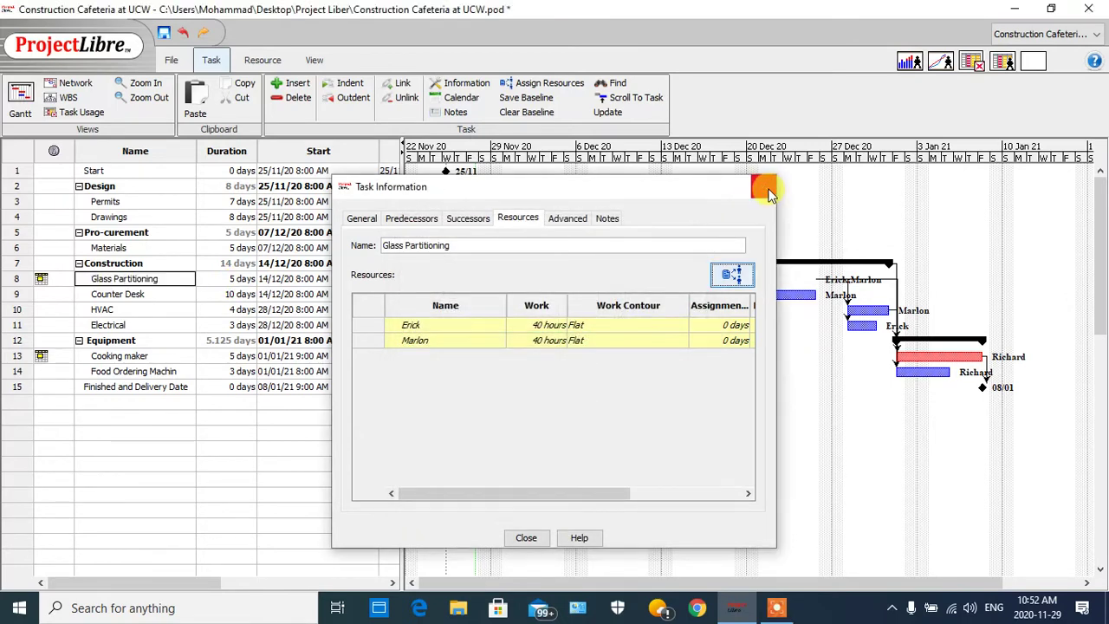
pyautogui.click(763, 186)
pyautogui.doubleClick(236, 279)
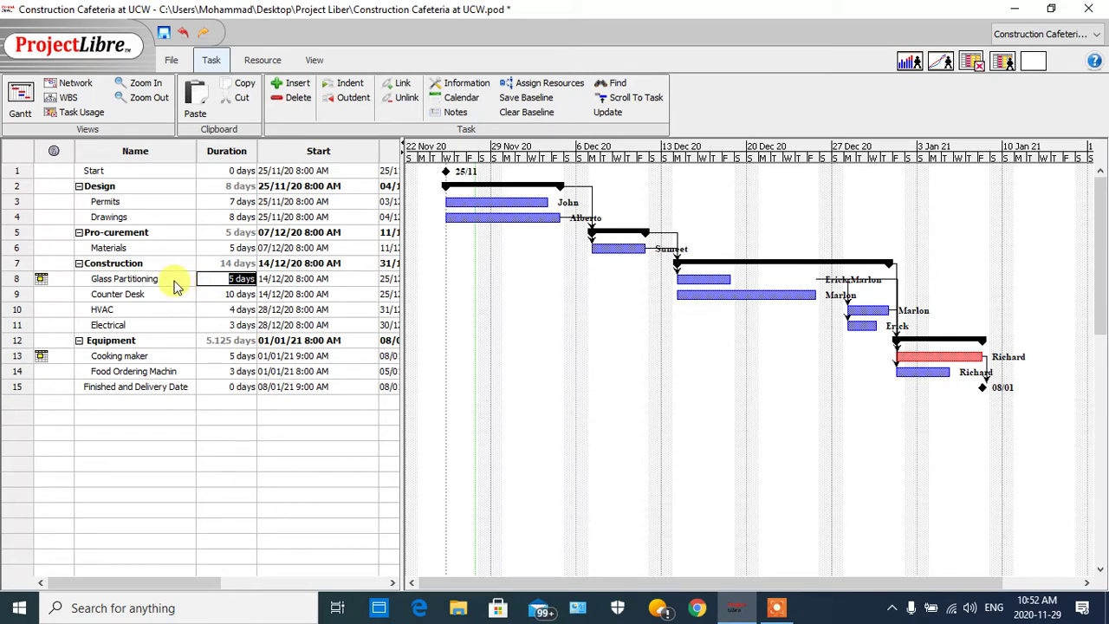
# Turn off Effort Driven, set Type to Fixed Duration, and give Glass Partitioning 10 days
pyautogui.doubleClick(173, 281)
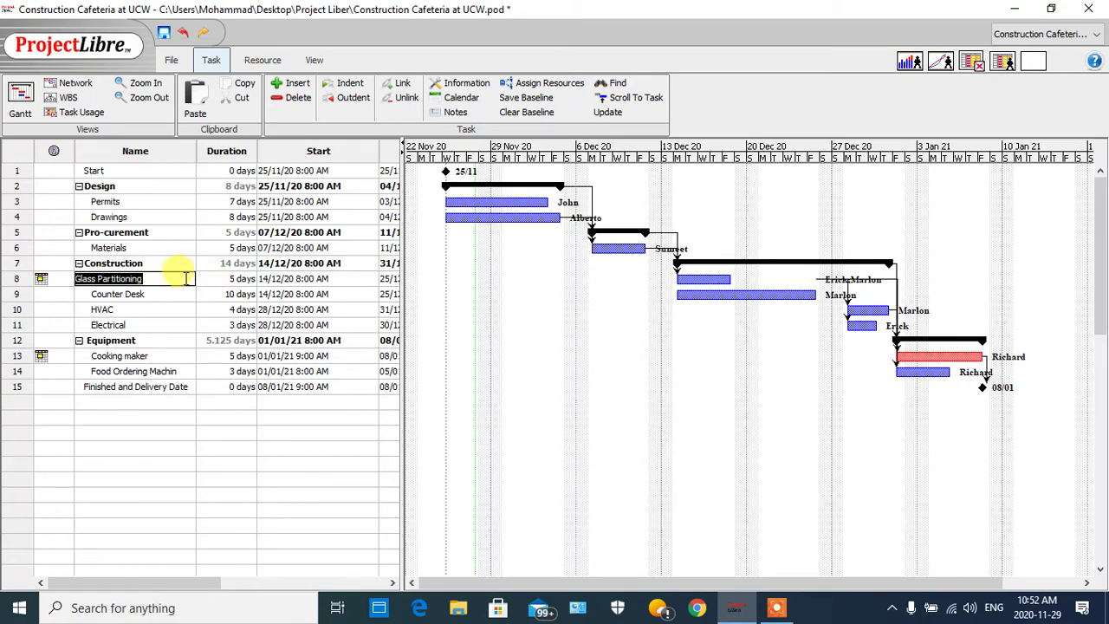
pyautogui.click(182, 279)
pyautogui.doubleClick(181, 279)
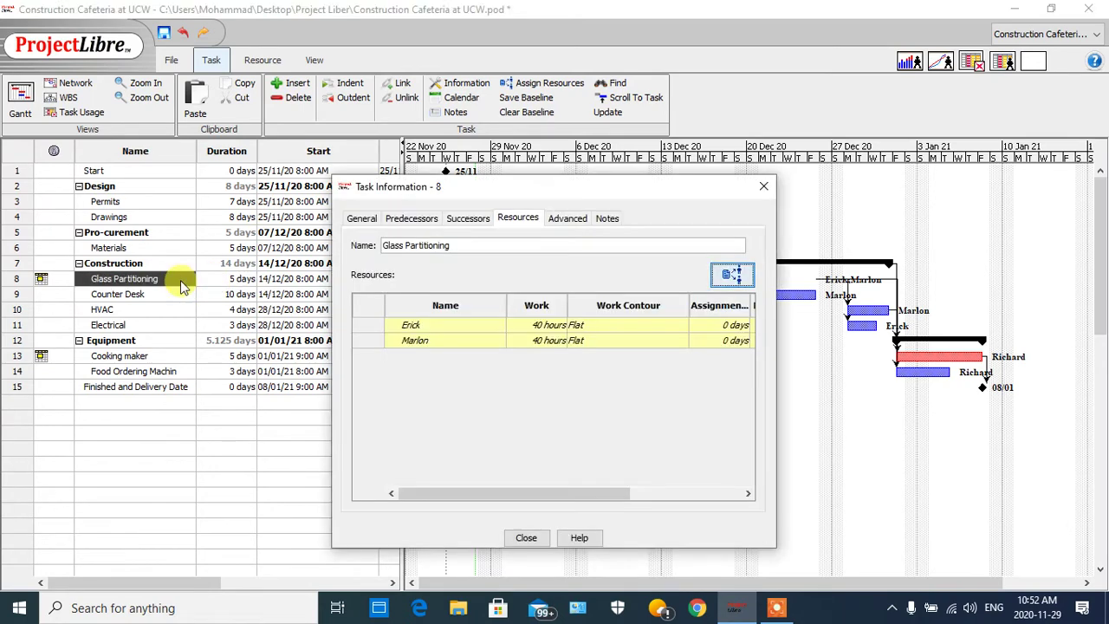
pyautogui.click(567, 221)
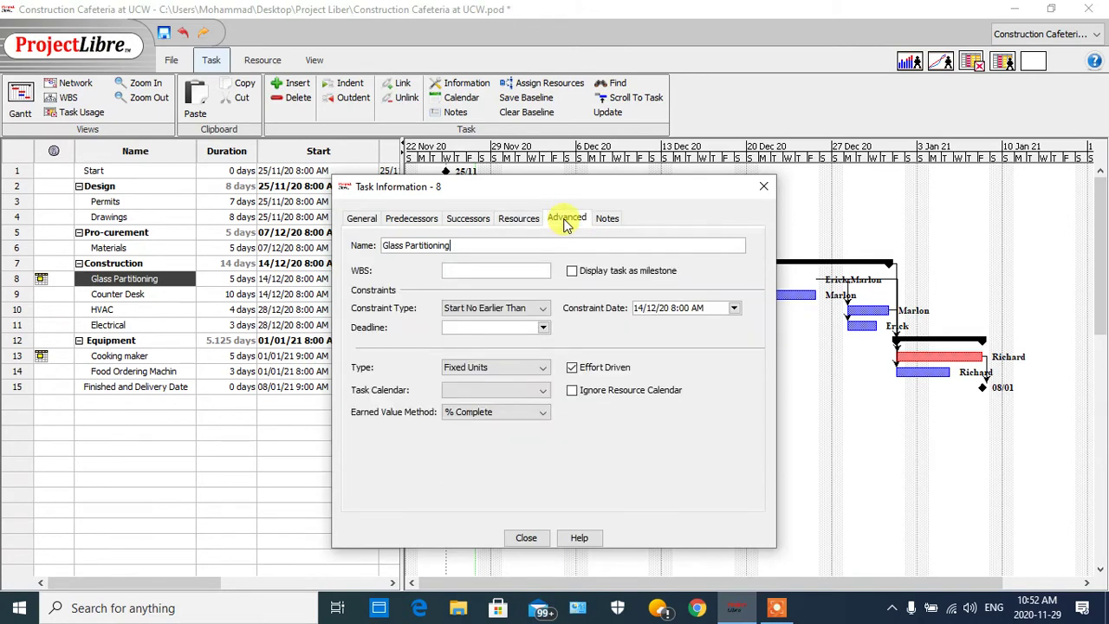
pyautogui.click(576, 371)
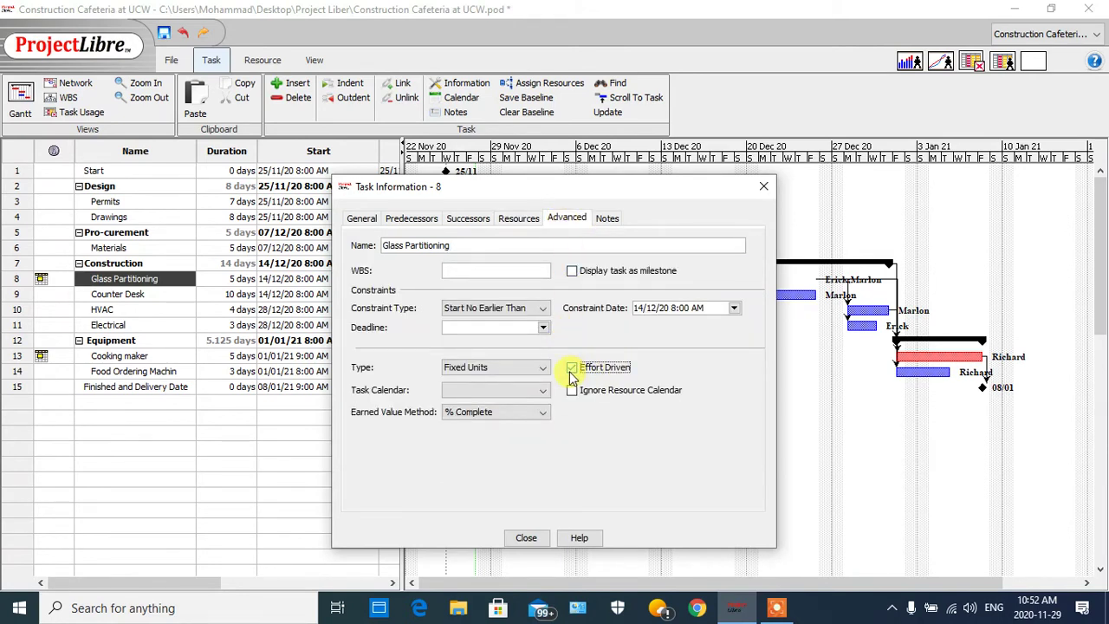
pyautogui.click(519, 370)
pyautogui.click(501, 397)
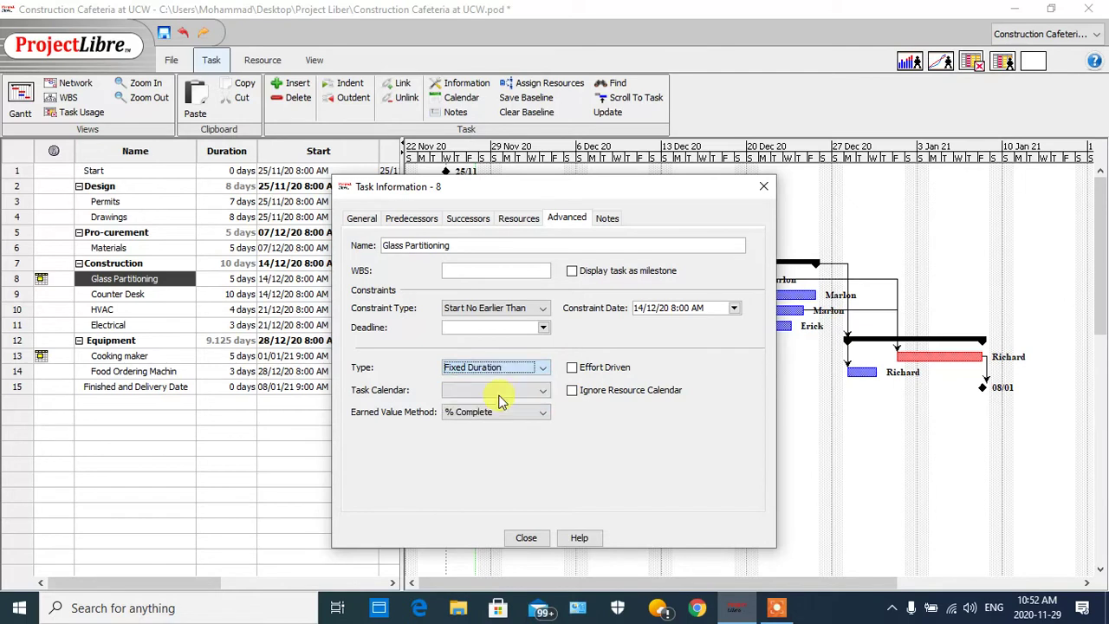
pyautogui.click(360, 221)
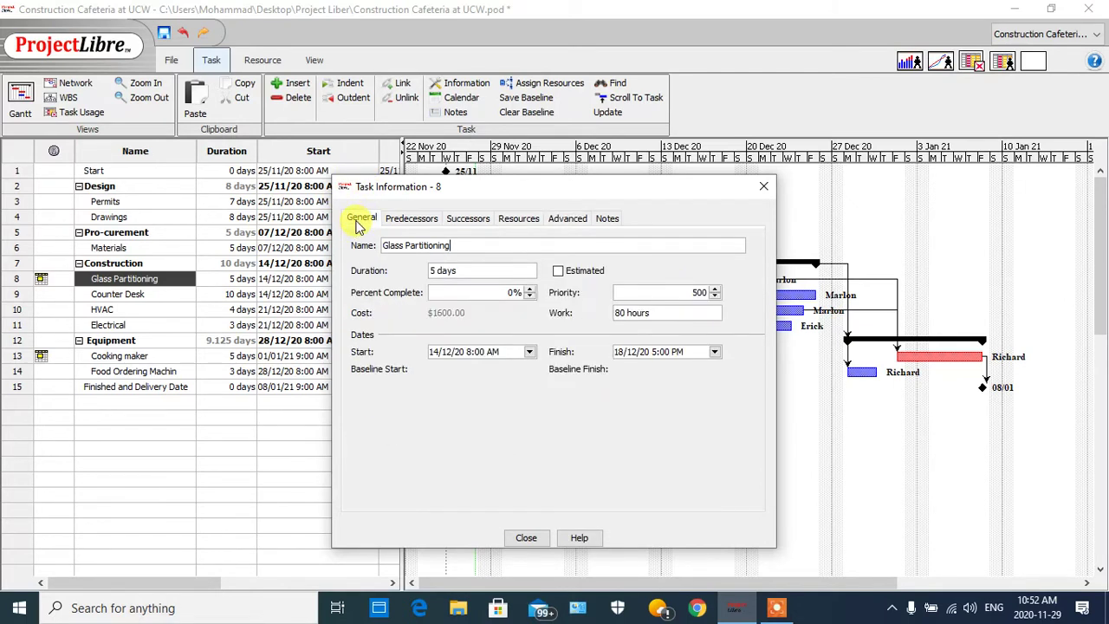
pyautogui.doubleClick(432, 274)
pyautogui.write('10')
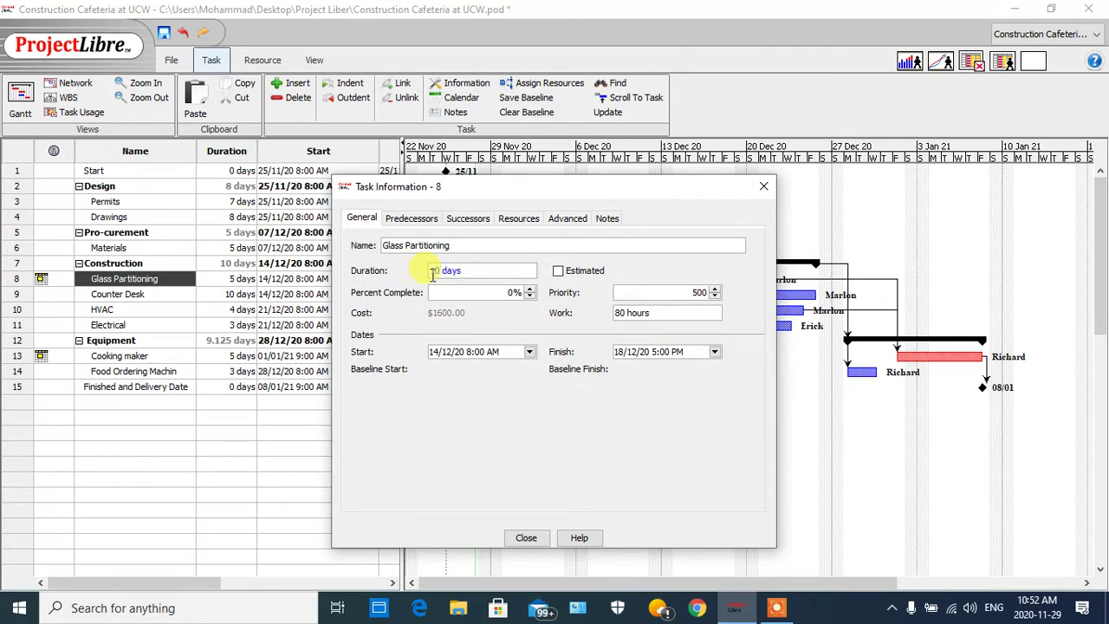
pyautogui.click(532, 537)
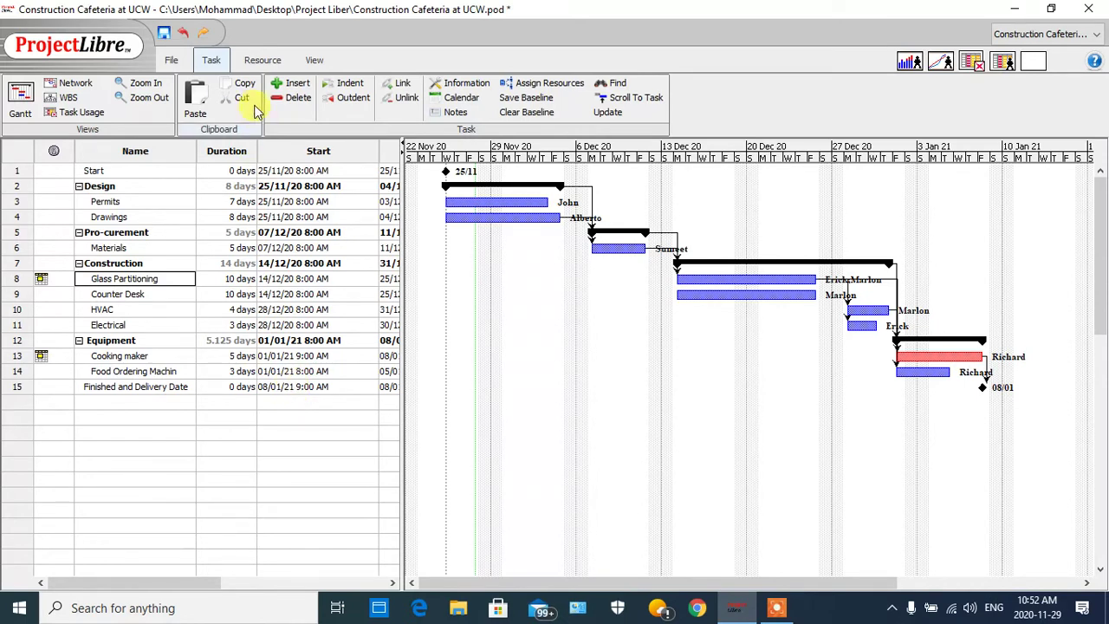
# Open the Resources sheet and scroll across to the Standard Rate column
pyautogui.click(262, 61)
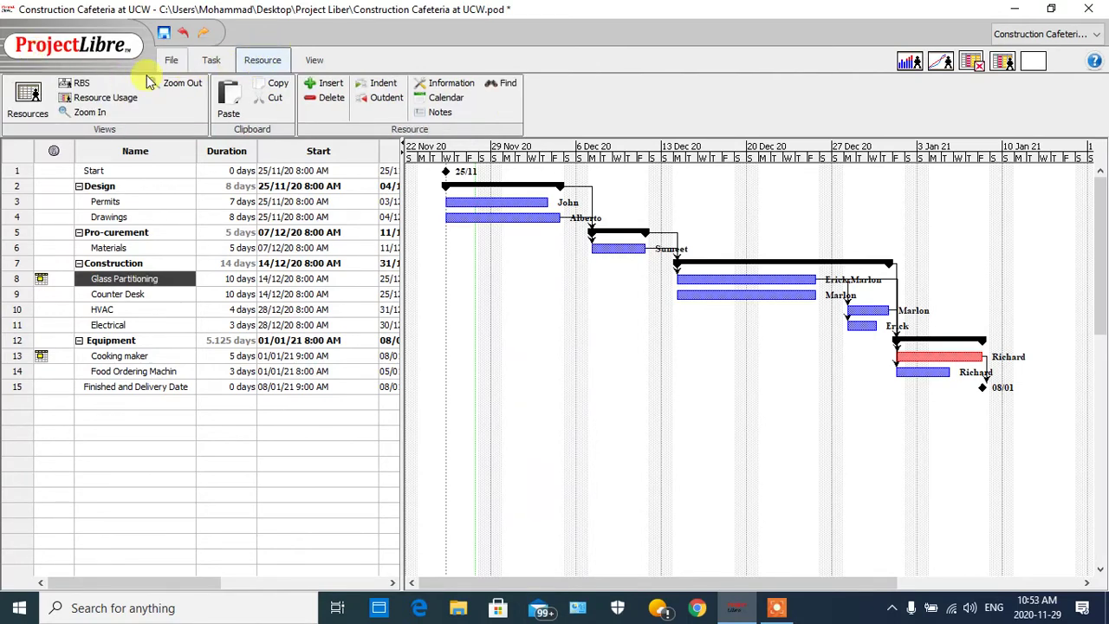
pyautogui.click(28, 108)
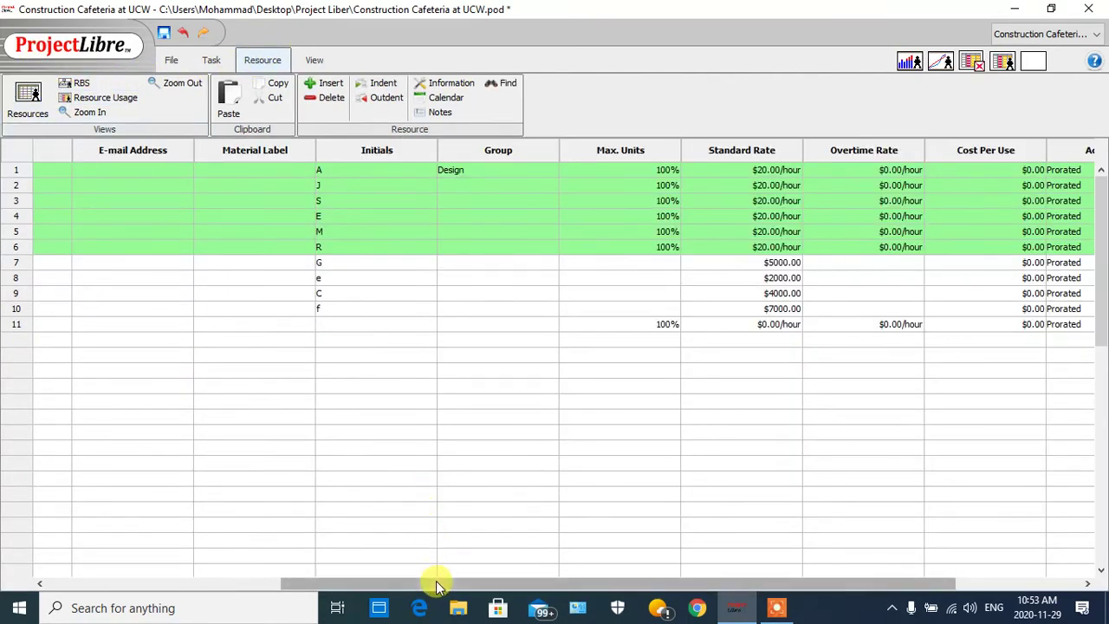
pyautogui.moveTo(435, 583); pyautogui.dragTo(598, 579)
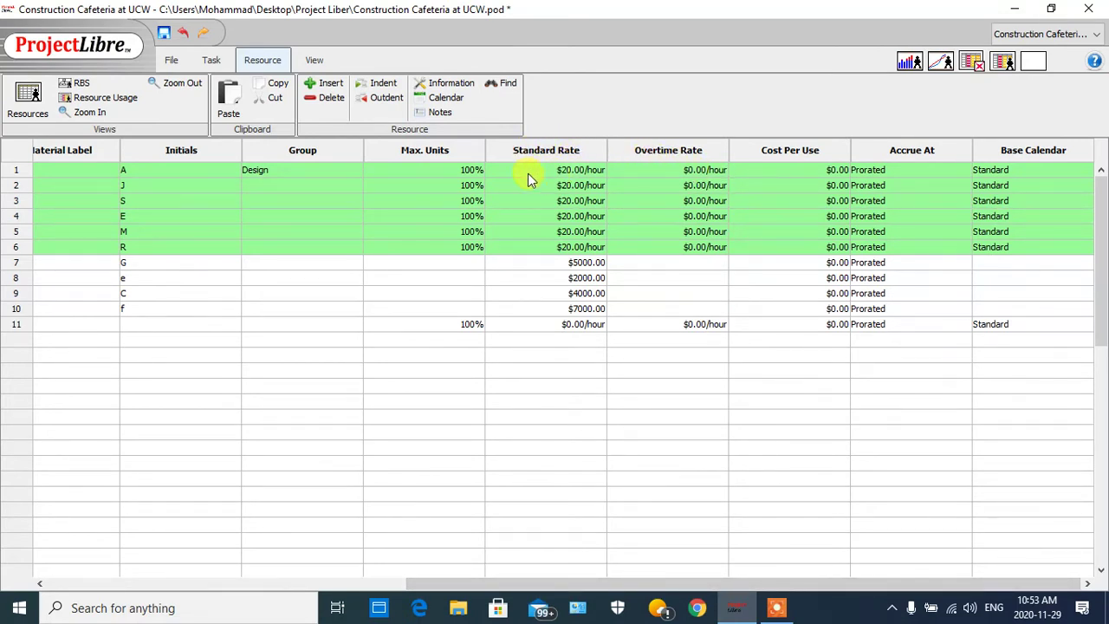
pyautogui.moveTo(539, 587); pyautogui.dragTo(230, 569)
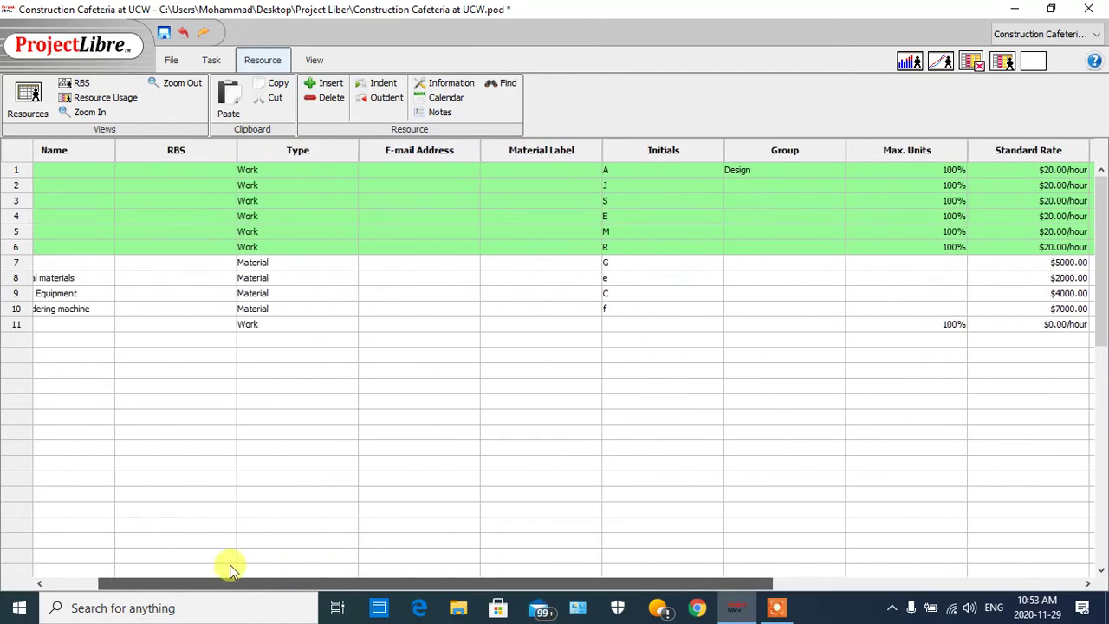
pyautogui.moveTo(329, 584); pyautogui.dragTo(215, 586)
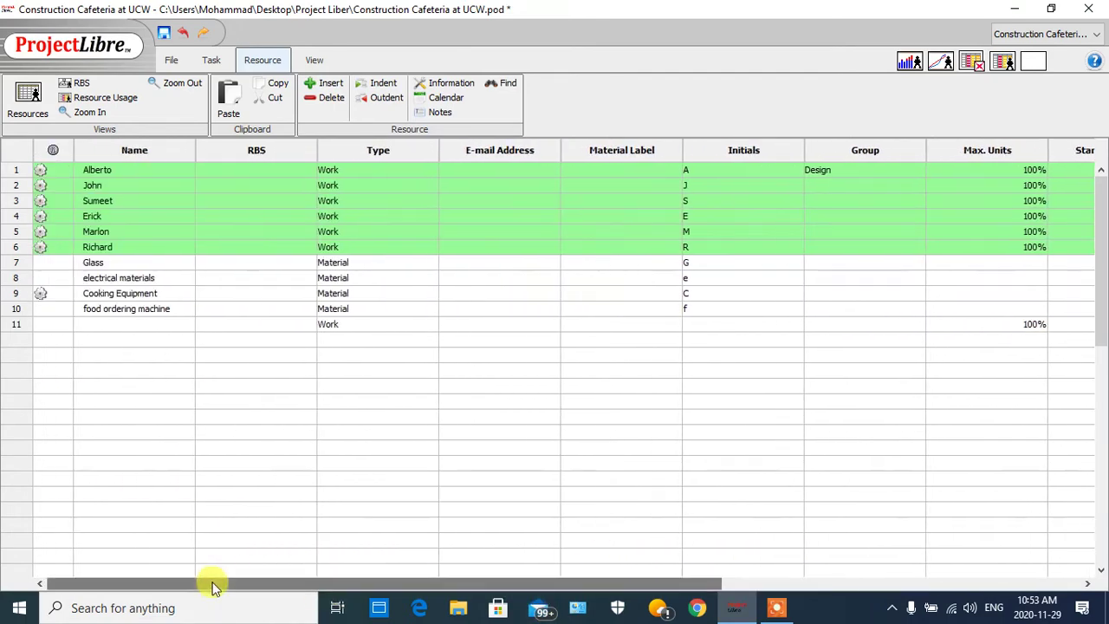
pyautogui.moveTo(285, 586); pyautogui.dragTo(817, 512)
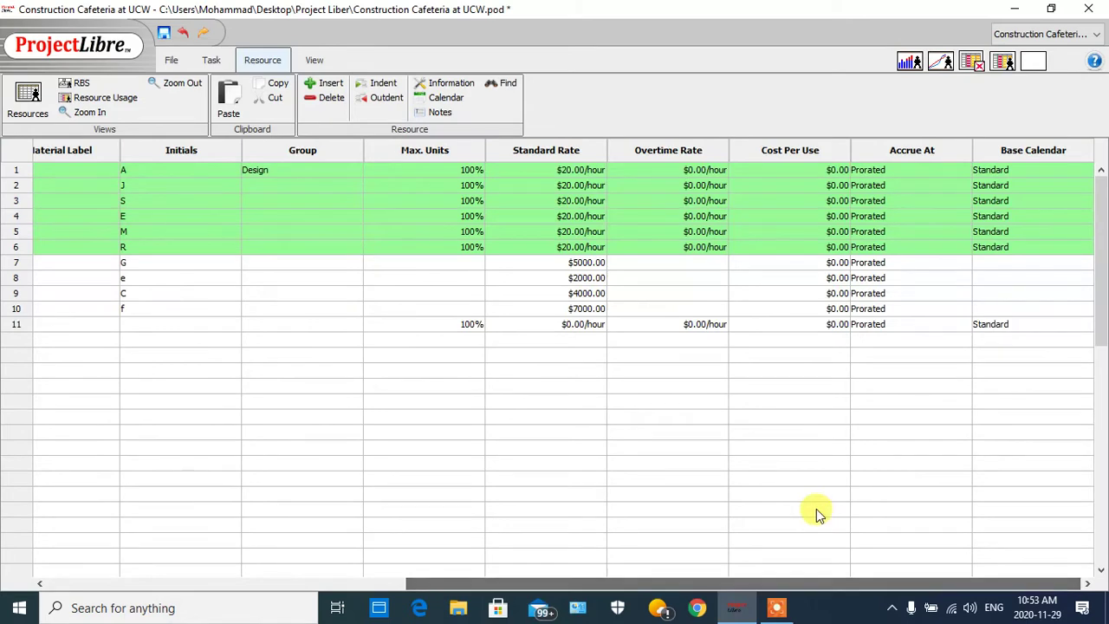
# Change row 1's Standard Rate from $20.00/hour to $30.00/hour
pyautogui.doubleClick(580, 170)
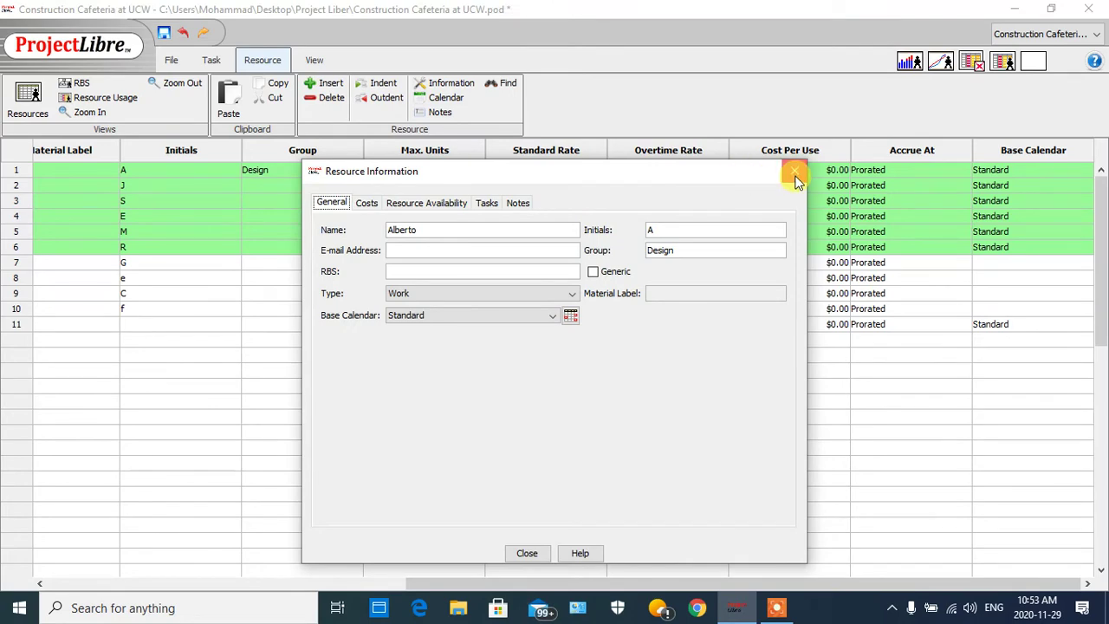
pyautogui.click(797, 179)
pyautogui.doubleClick(601, 168)
pyautogui.write('30')
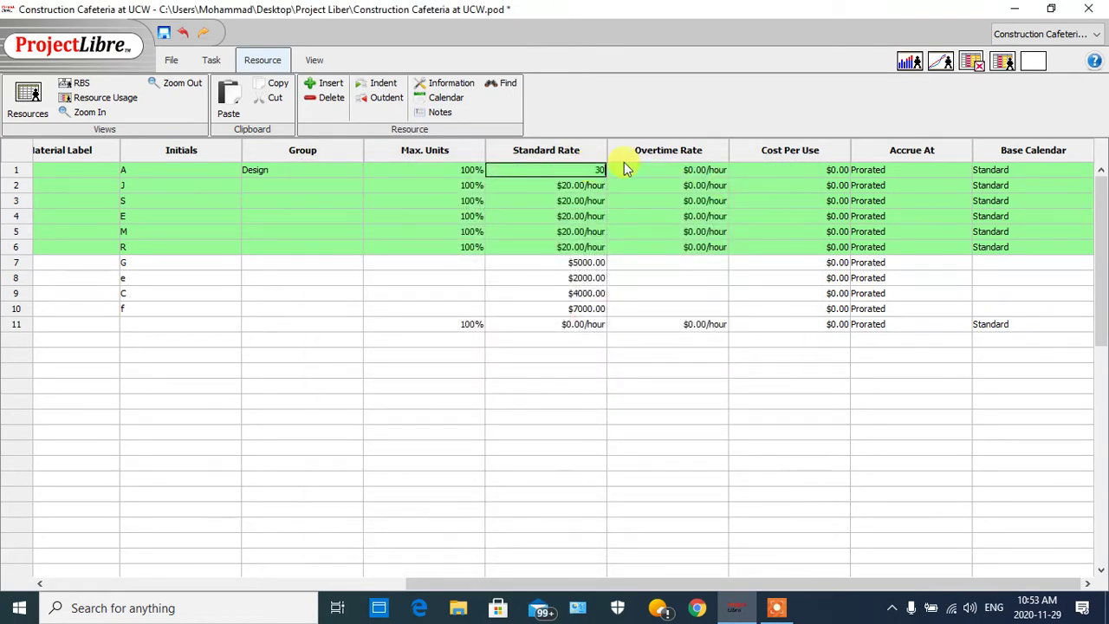
pyautogui.click(670, 433)
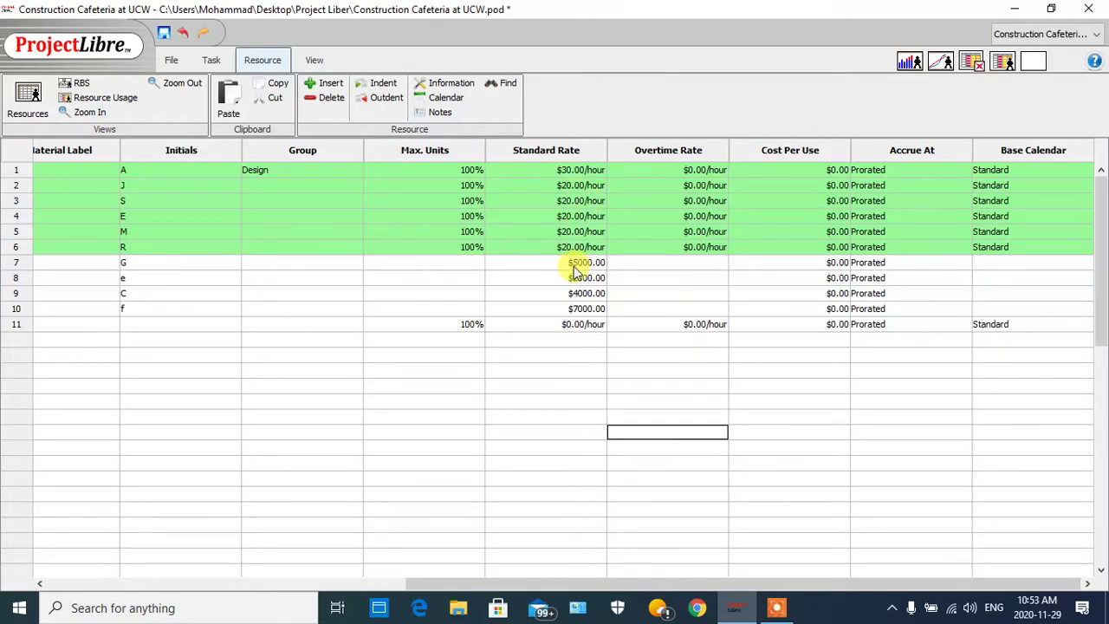
pyautogui.moveTo(596, 587); pyautogui.dragTo(228, 569)
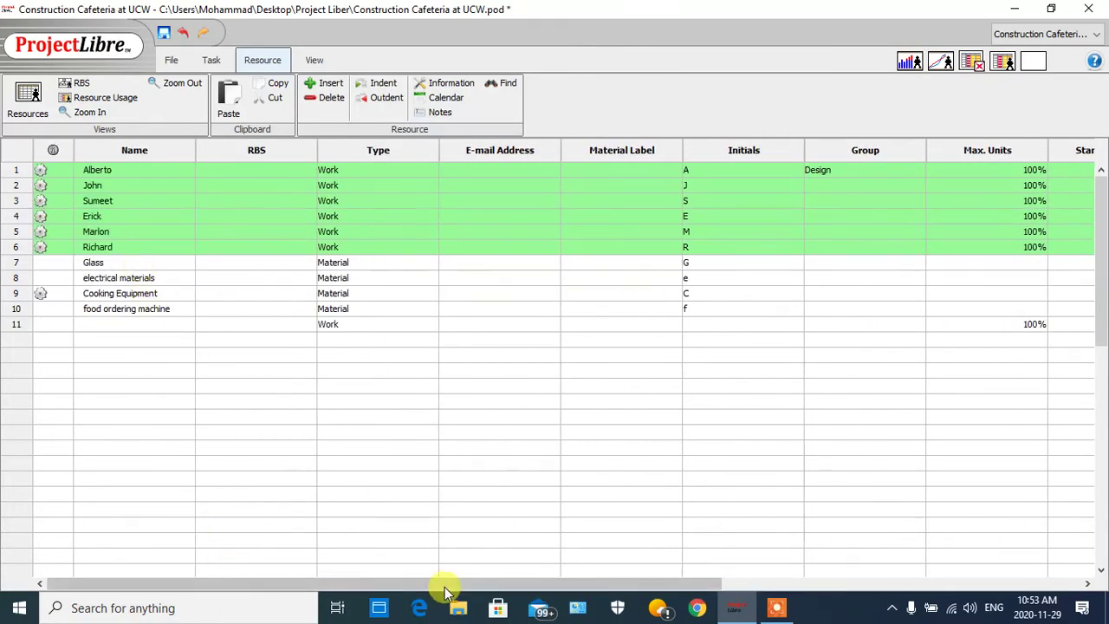
pyautogui.moveTo(442, 584); pyautogui.dragTo(829, 584)
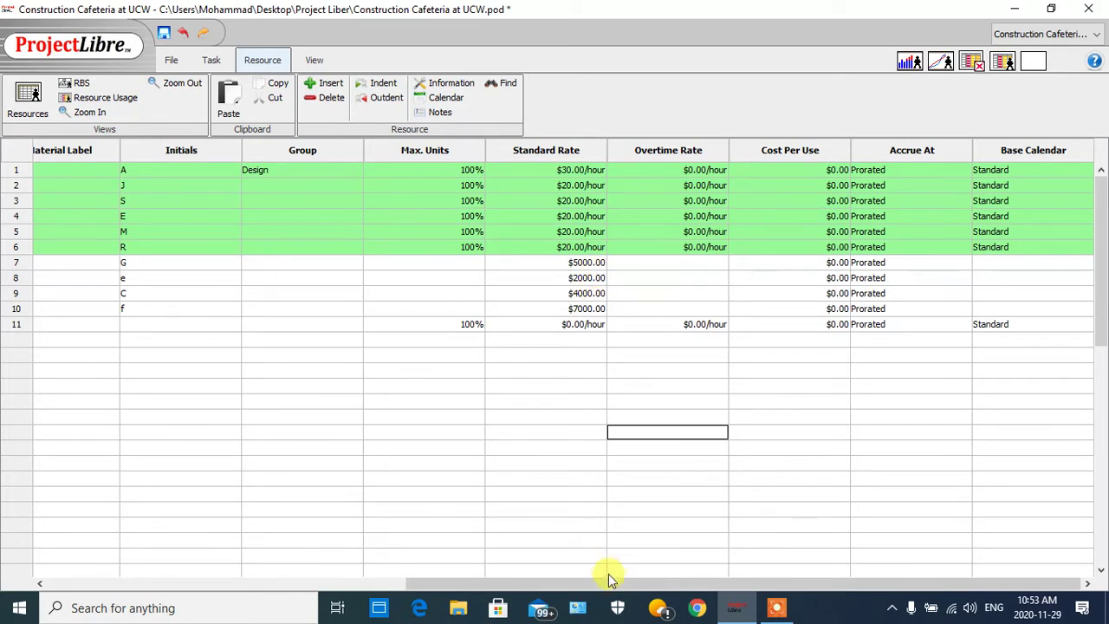
pyautogui.moveTo(606, 583); pyautogui.dragTo(255, 585)
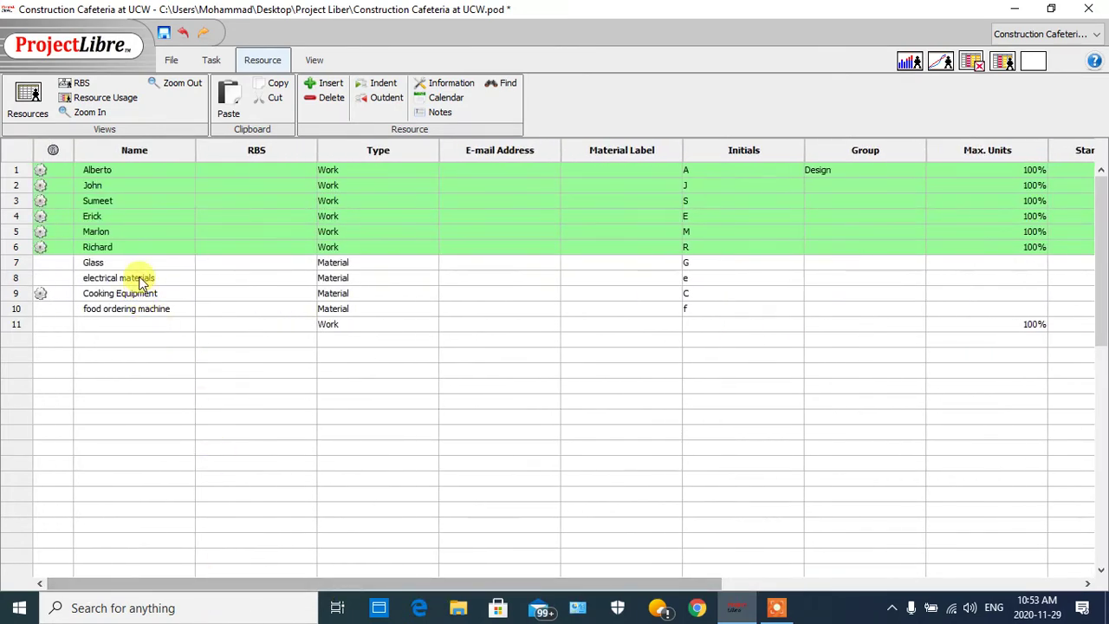
pyautogui.moveTo(280, 587); pyautogui.dragTo(737, 566)
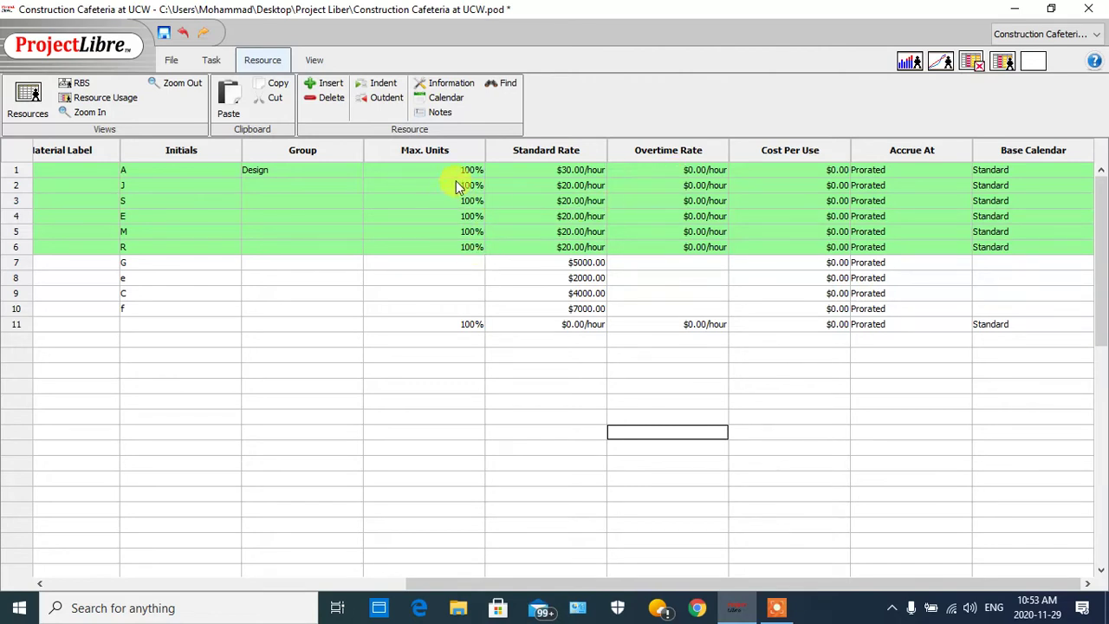
pyautogui.doubleClick(683, 169)
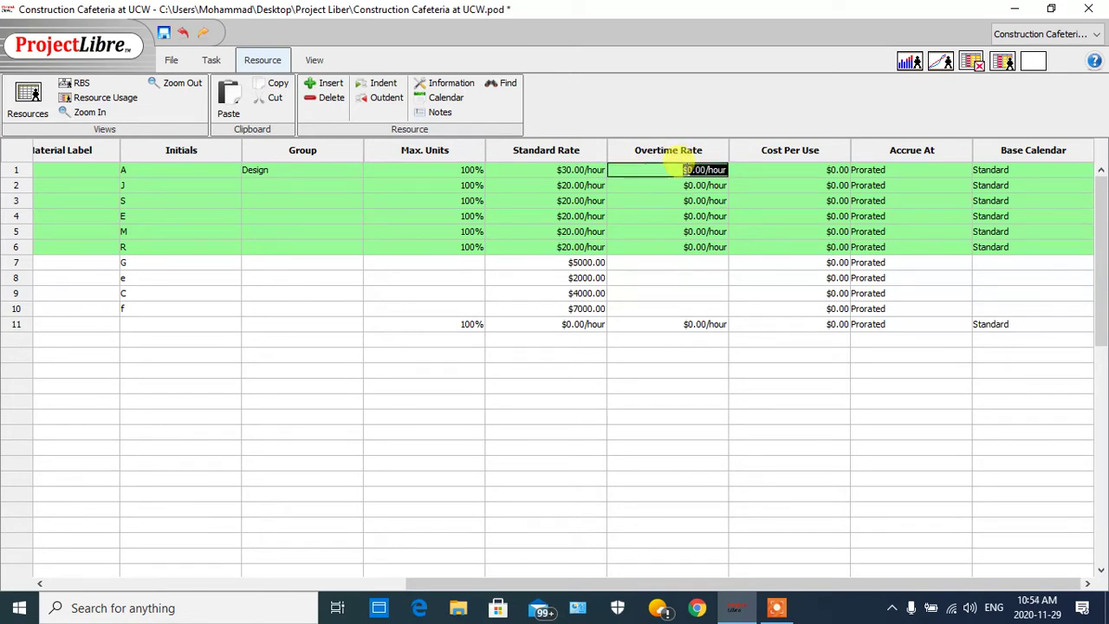
pyautogui.write('45')
pyautogui.click(706, 403)
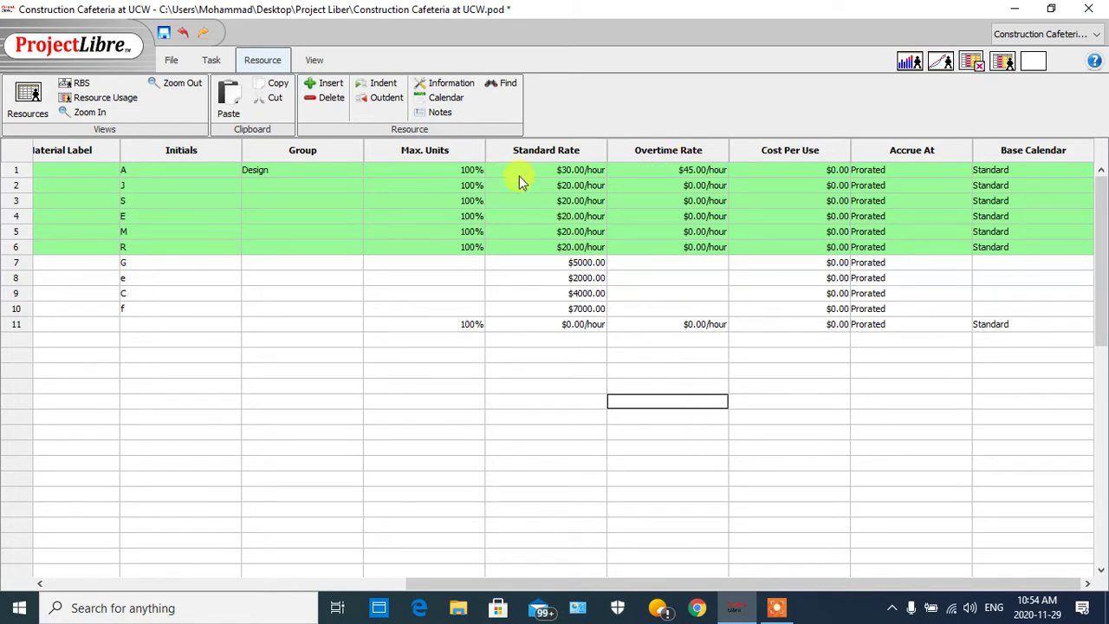
pyautogui.doubleClick(693, 186)
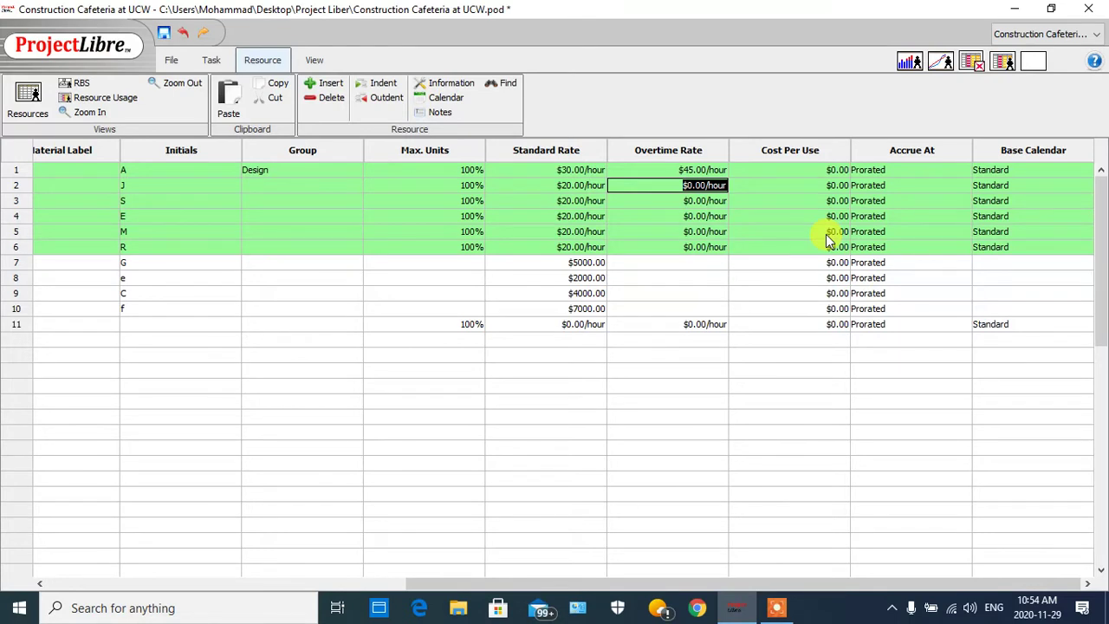
pyautogui.write('30')
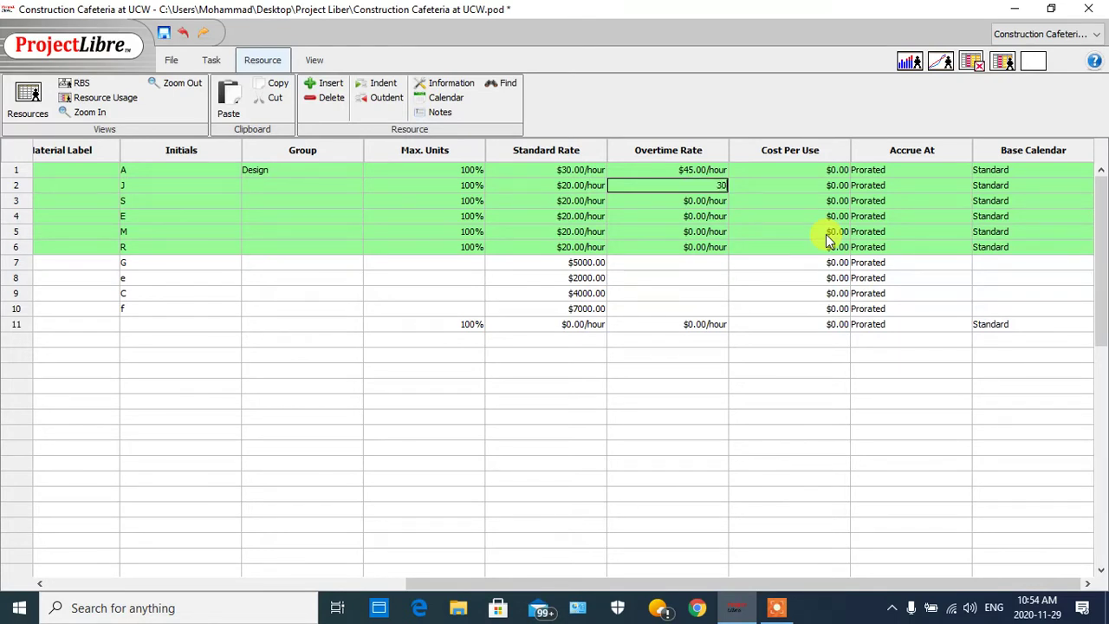
pyautogui.click(735, 383)
pyautogui.click(690, 187)
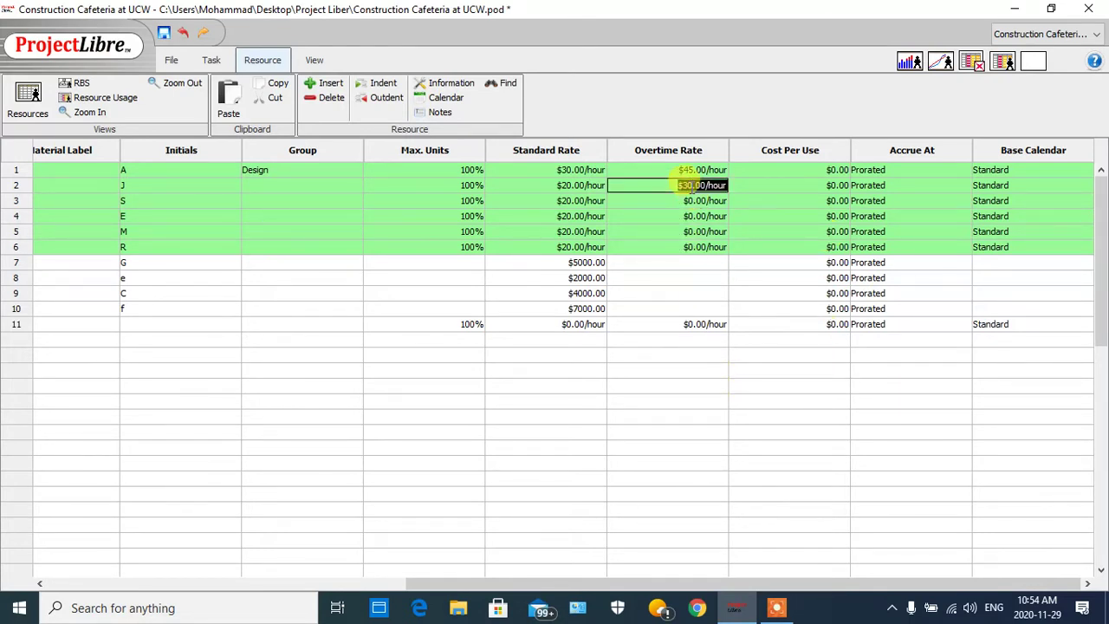
pyautogui.write('0')
pyautogui.click(762, 394)
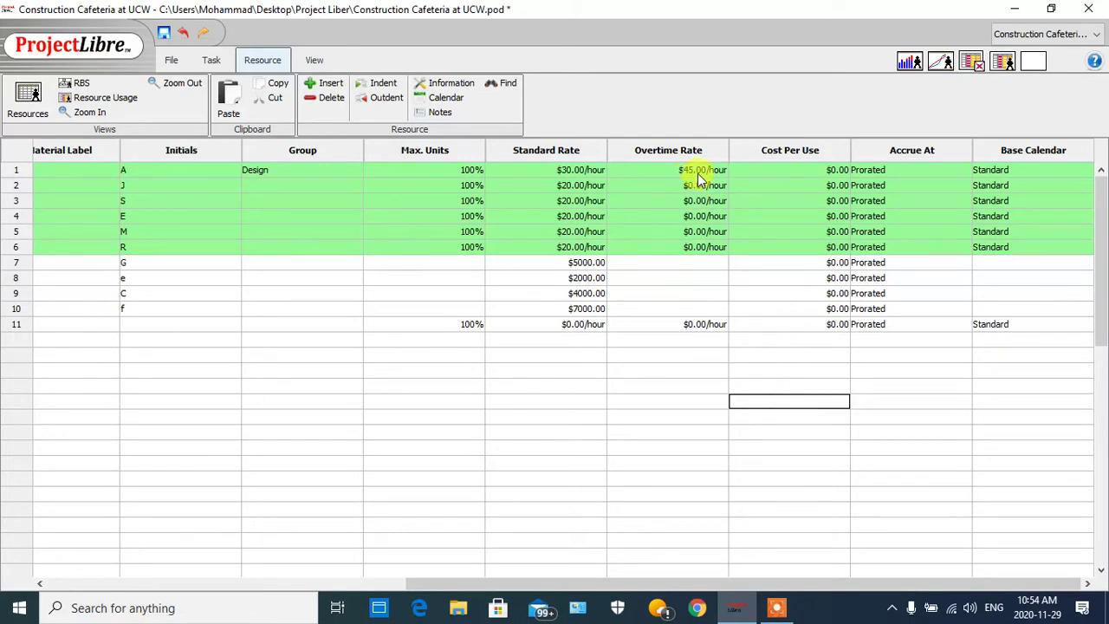
pyautogui.click(698, 172)
pyautogui.write('0')
pyautogui.click(750, 383)
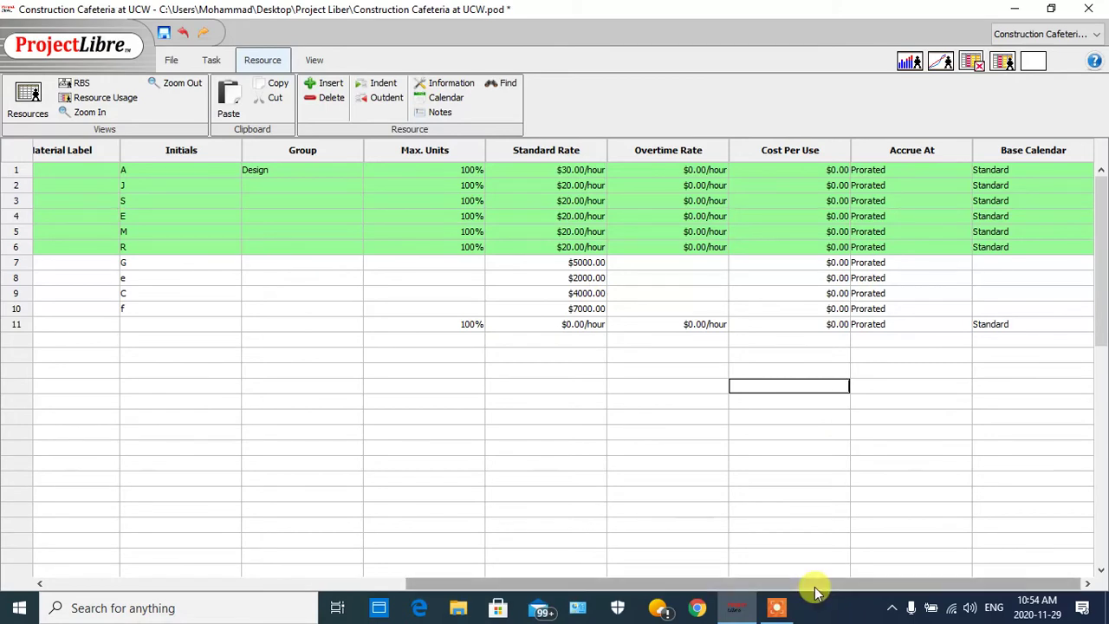
pyautogui.moveTo(814, 584); pyautogui.dragTo(494, 584)
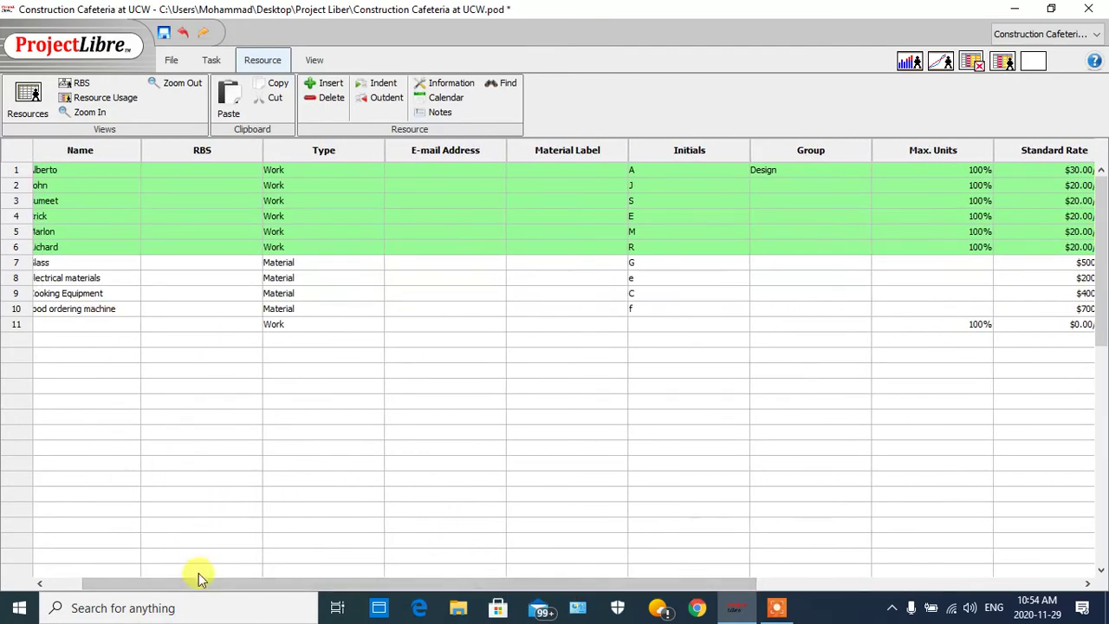
pyautogui.moveTo(198, 582); pyautogui.dragTo(130, 580)
pyautogui.click(94, 200)
pyautogui.click(99, 200)
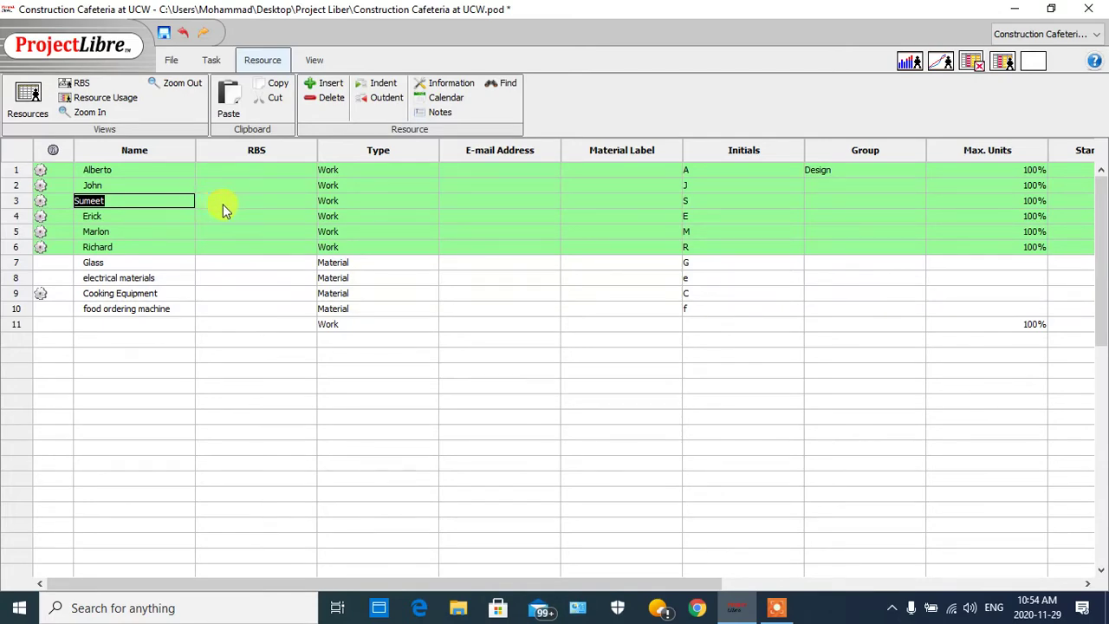
# Enter a $200.00 Cost Per Use for the third work resource
pyautogui.moveTo(185, 587); pyautogui.dragTo(618, 567)
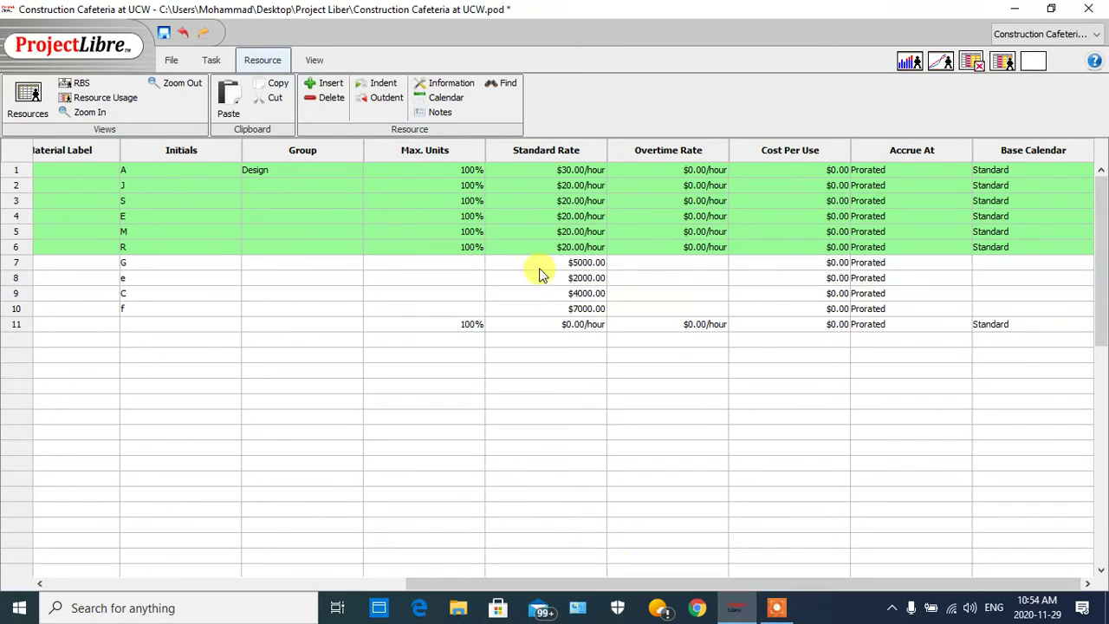
pyautogui.doubleClick(809, 201)
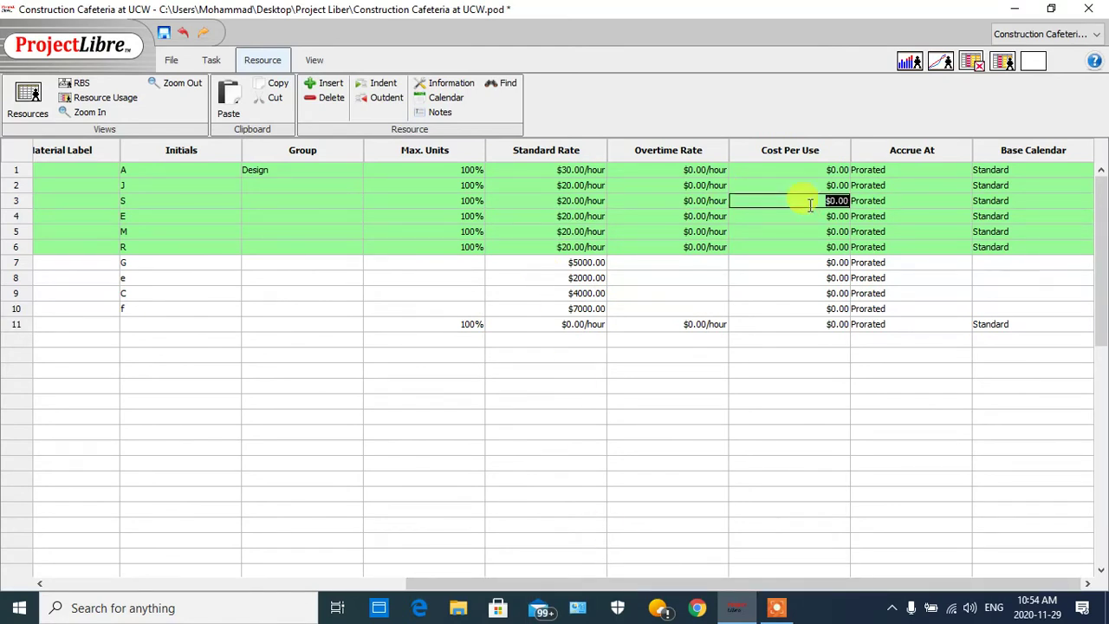
pyautogui.write('200')
pyautogui.click(818, 404)
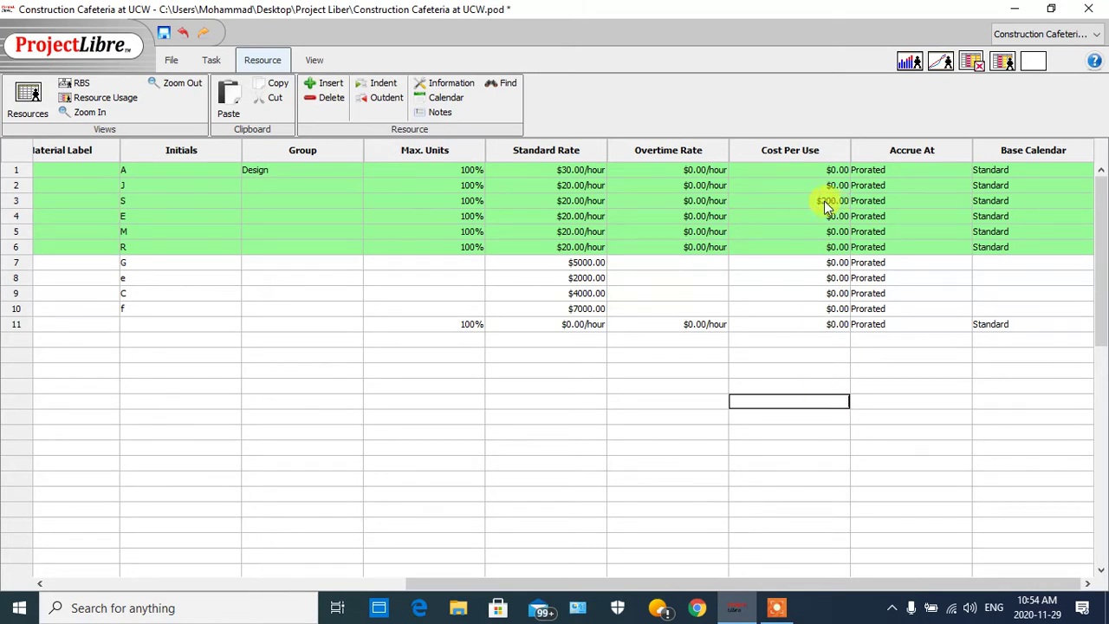
pyautogui.click(213, 60)
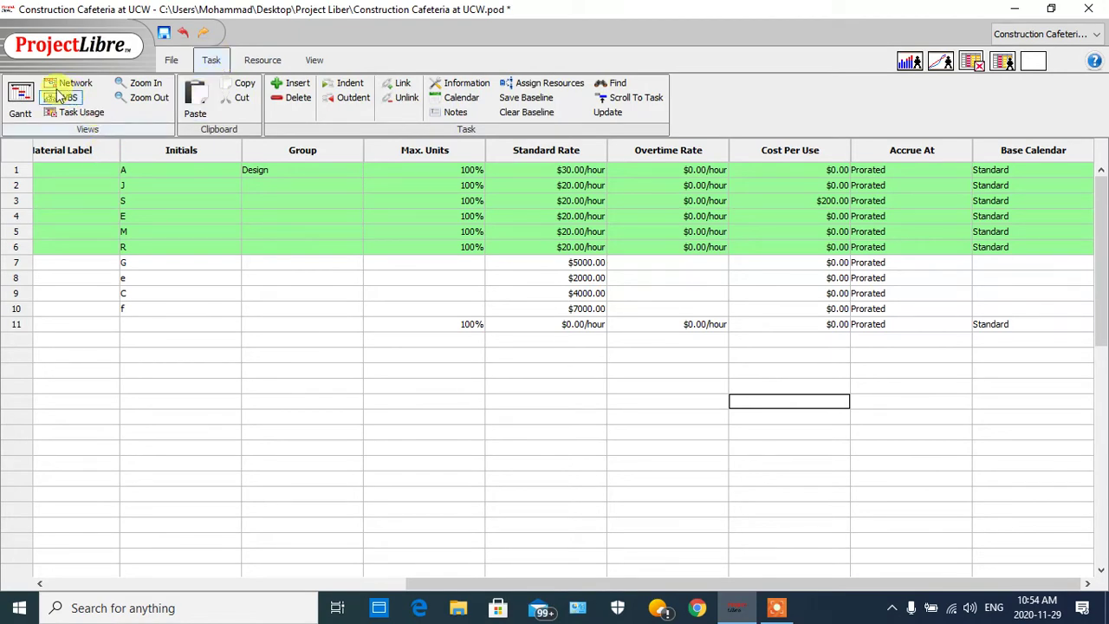
# In the Gantt table, insert a Cost column before the Start column
pyautogui.click(21, 102)
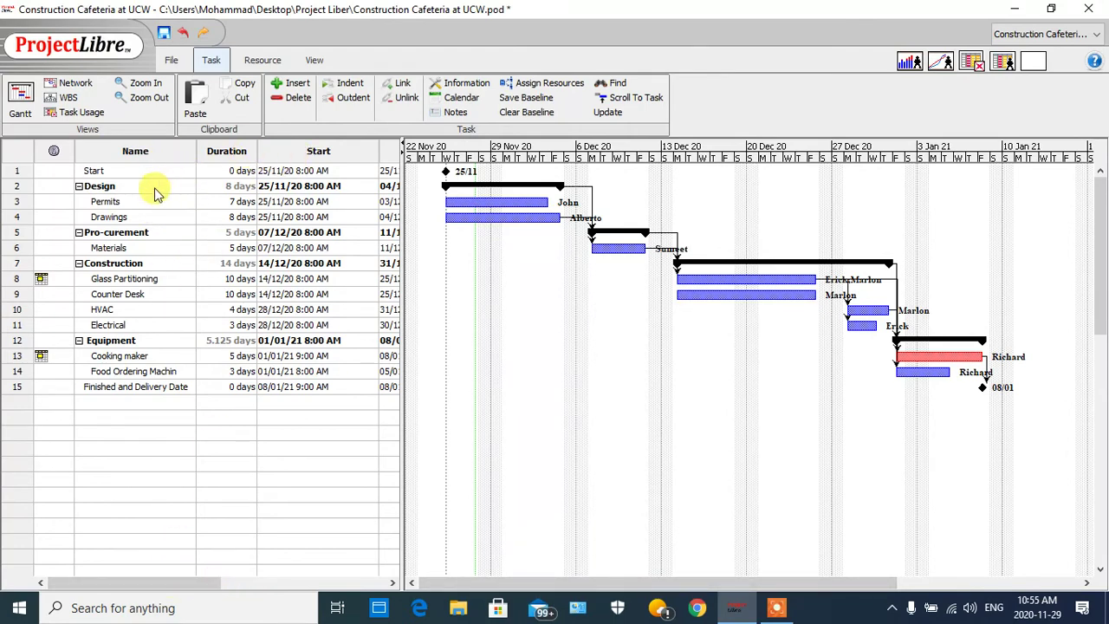
pyautogui.click(273, 154)
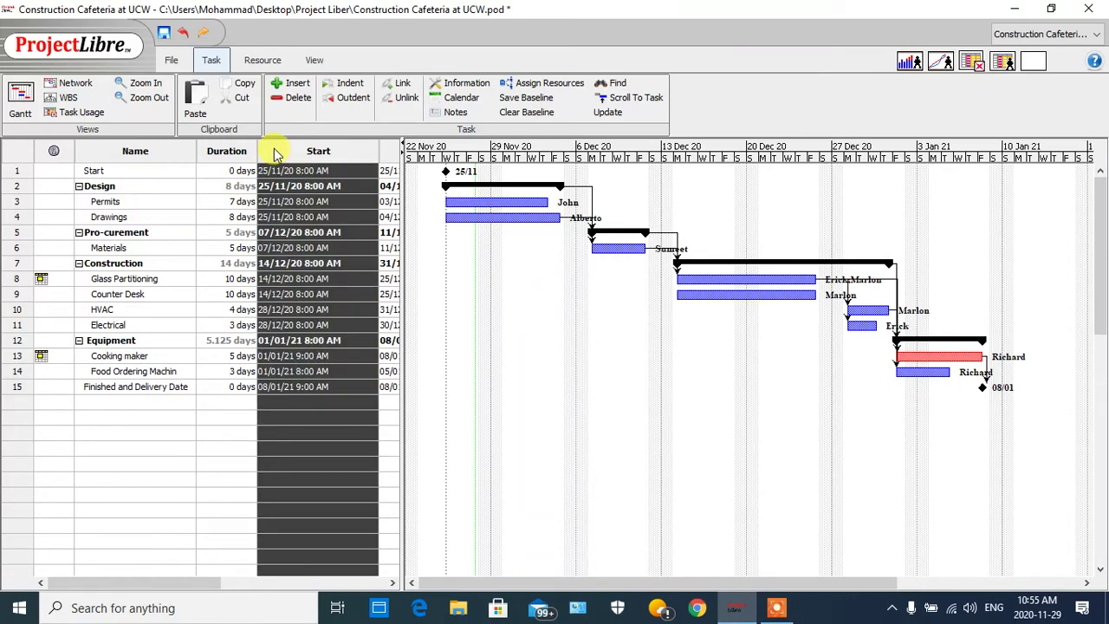
pyautogui.rightClick(274, 155)
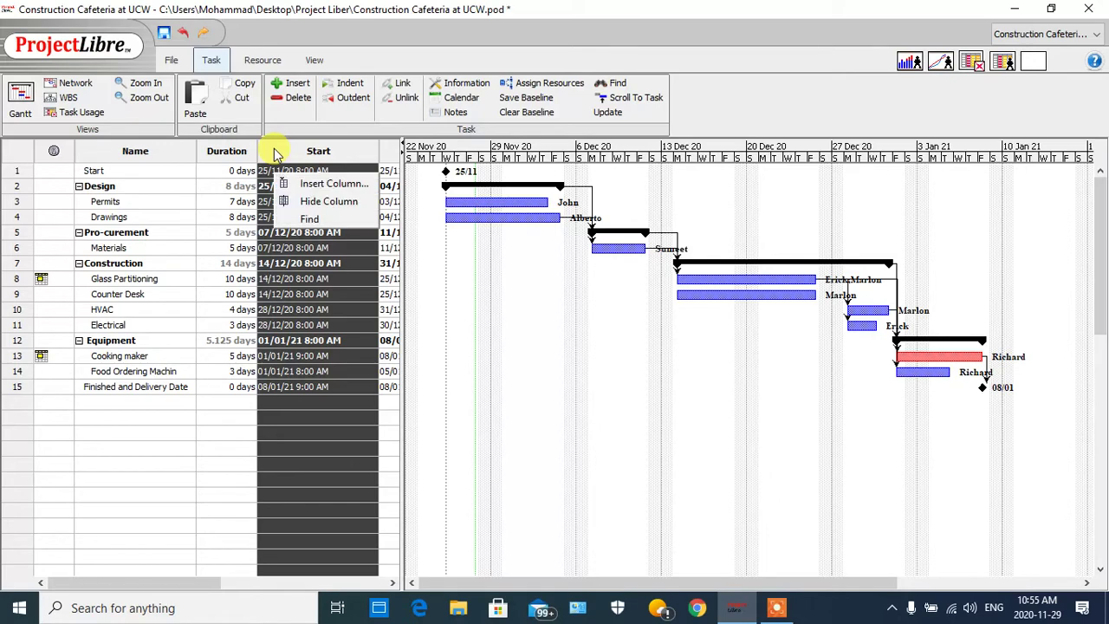
pyautogui.click(318, 193)
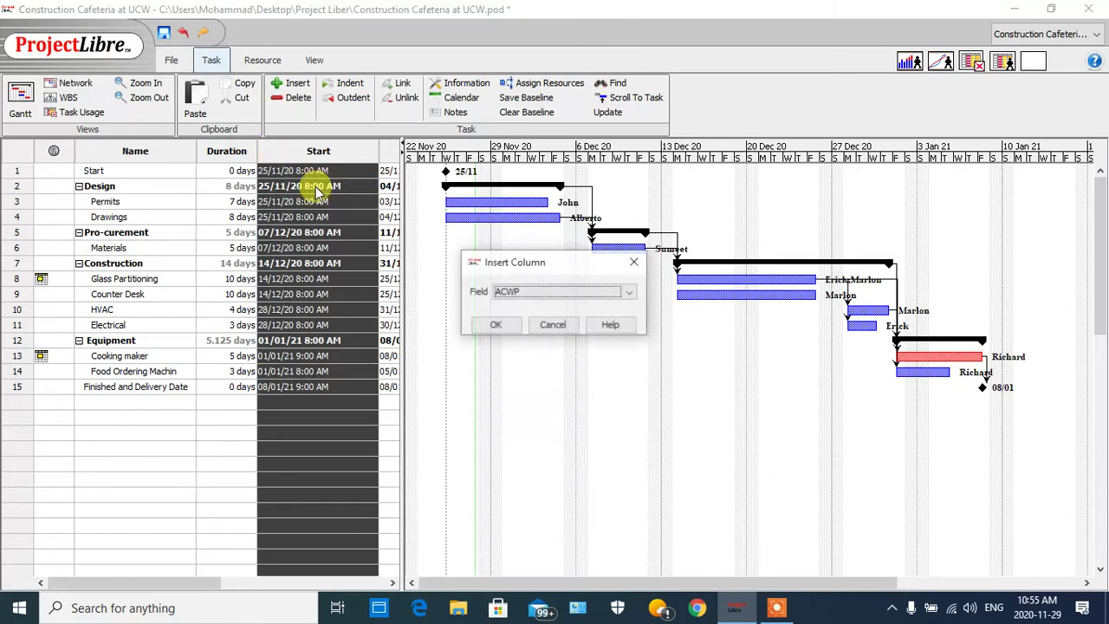
pyautogui.click(556, 294)
pyautogui.scroll(-5, 598, 337)
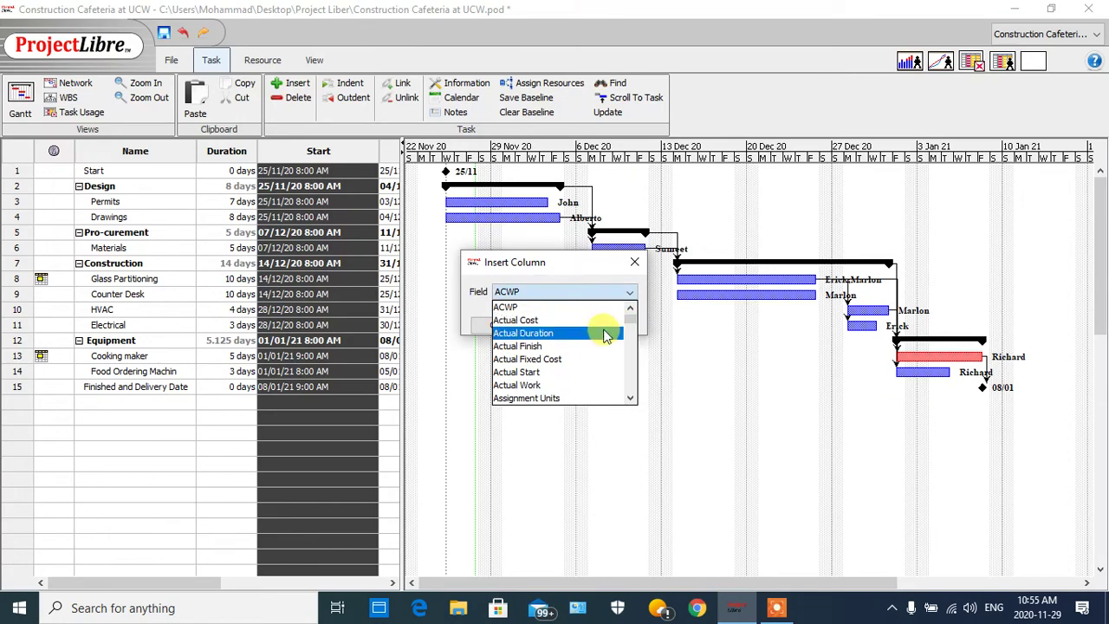
pyautogui.scroll(-20, 595, 342)
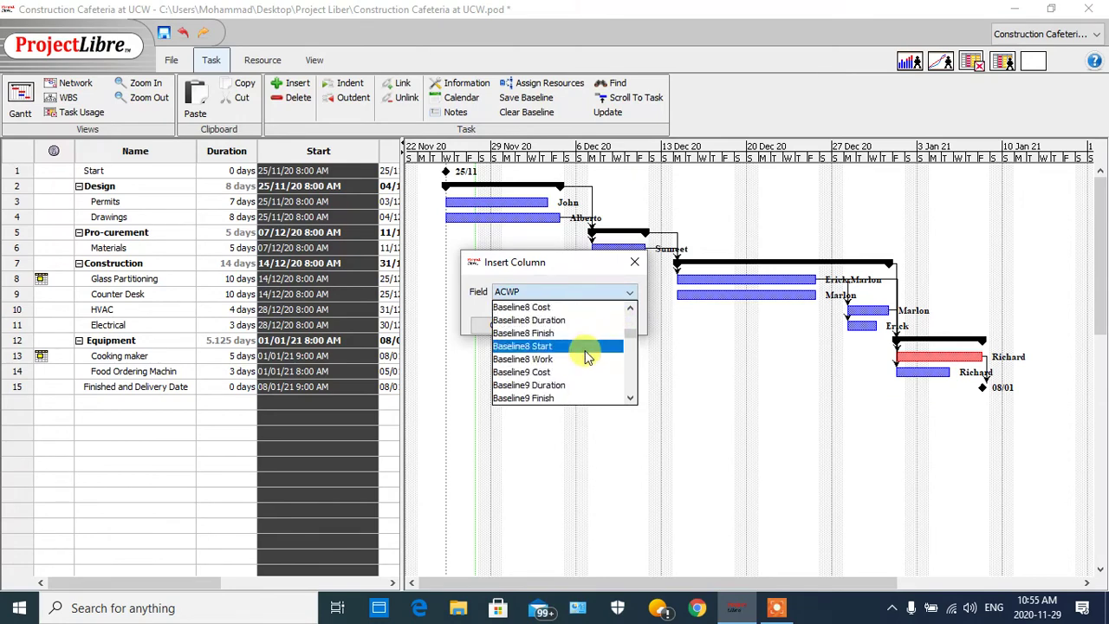
pyautogui.scroll(3, 520, 347)
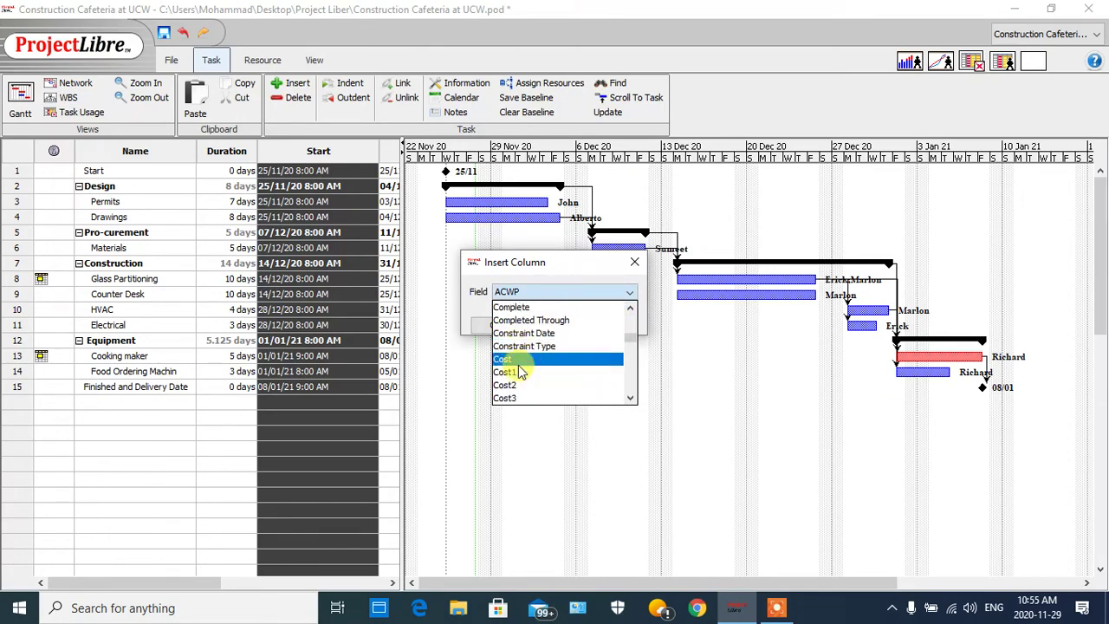
pyautogui.click(518, 364)
pyautogui.click(506, 330)
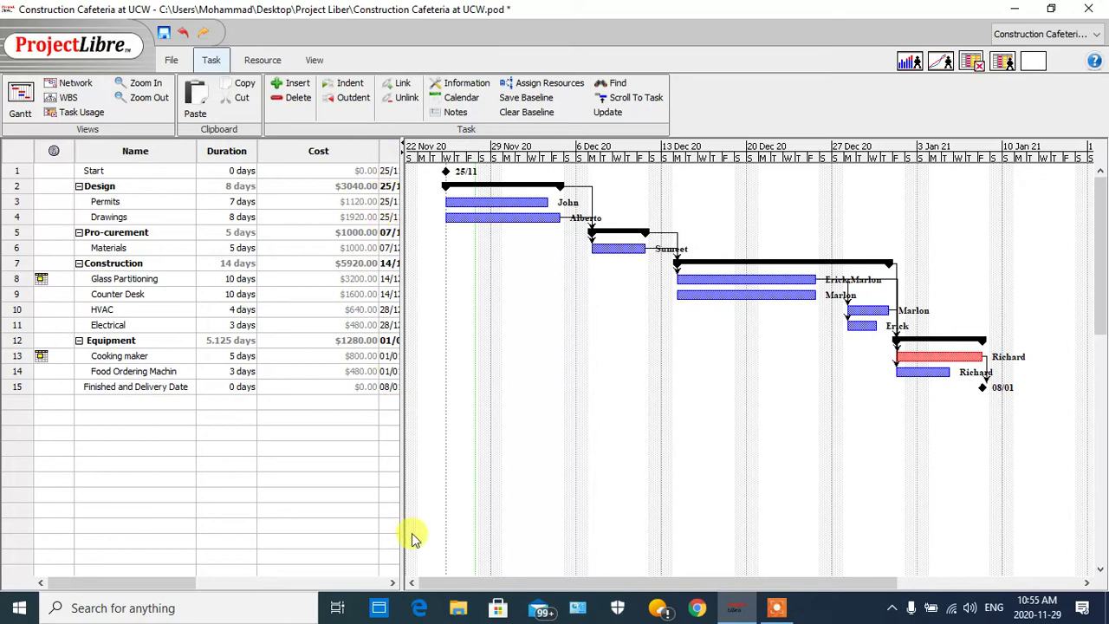
# Widen the task table and insert an Actual Cost column before Start
pyautogui.moveTo(401, 495); pyautogui.dragTo(531, 482)
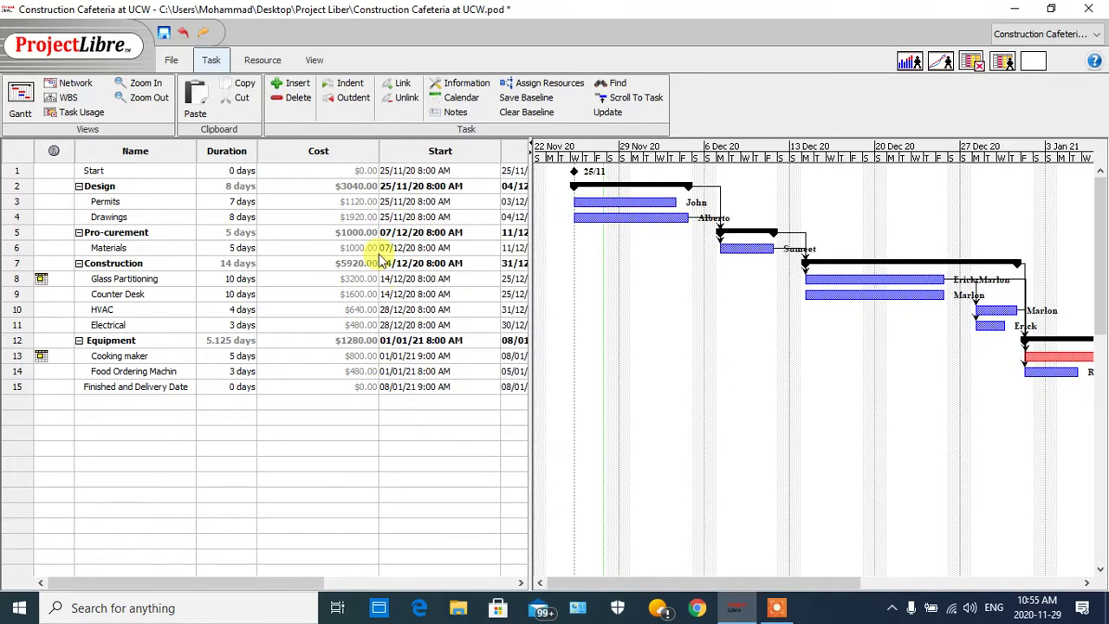
pyautogui.rightClick(404, 154)
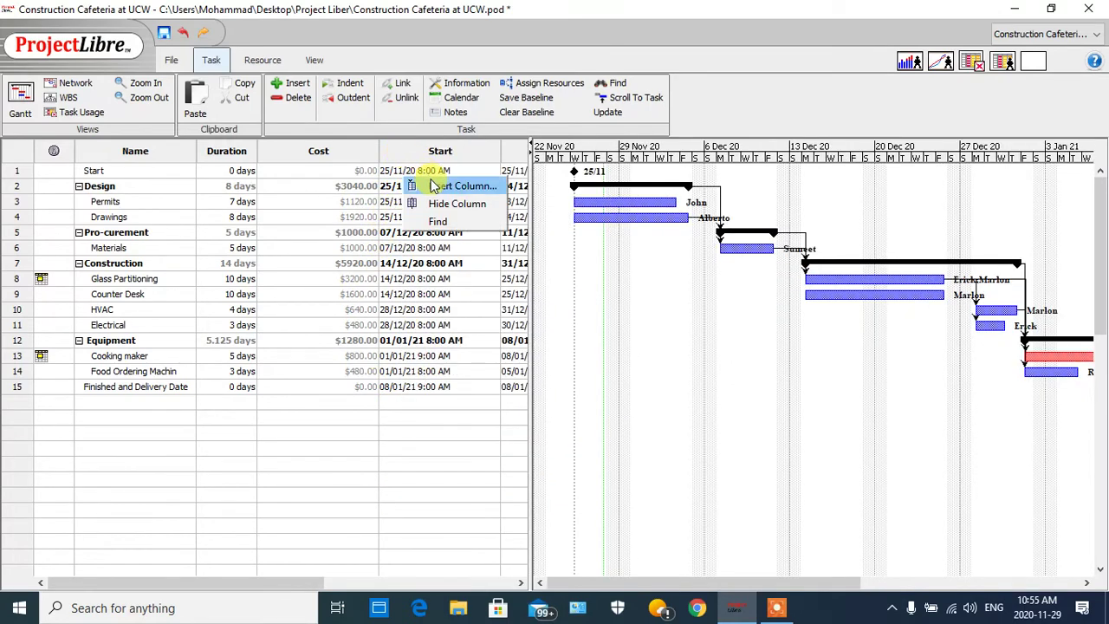
pyautogui.click(436, 187)
pyautogui.click(521, 294)
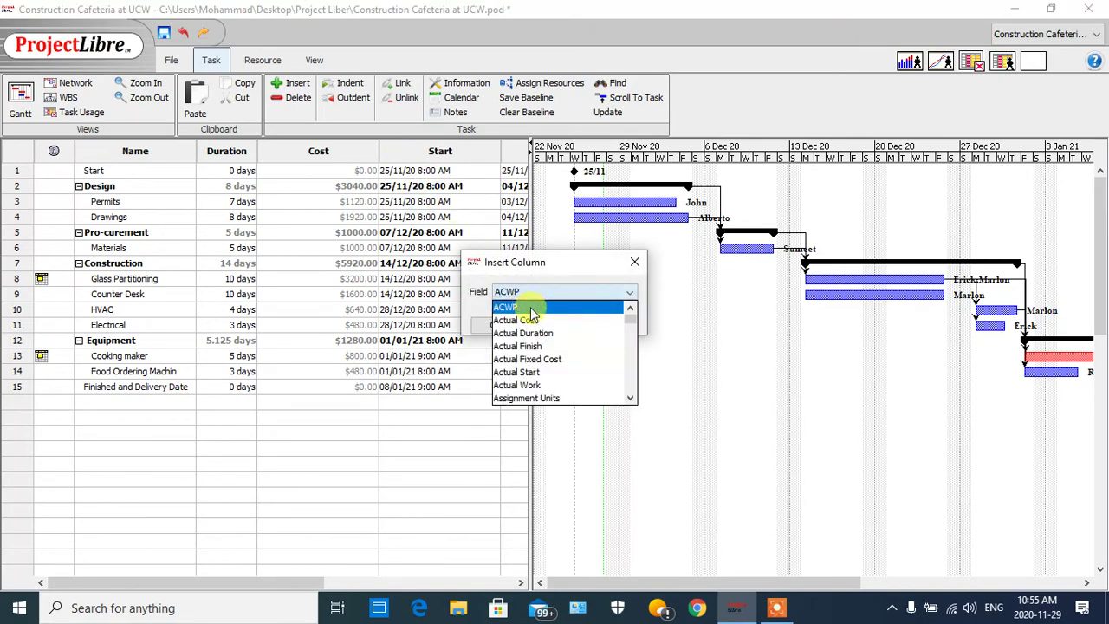
pyautogui.click(530, 321)
pyautogui.click(503, 323)
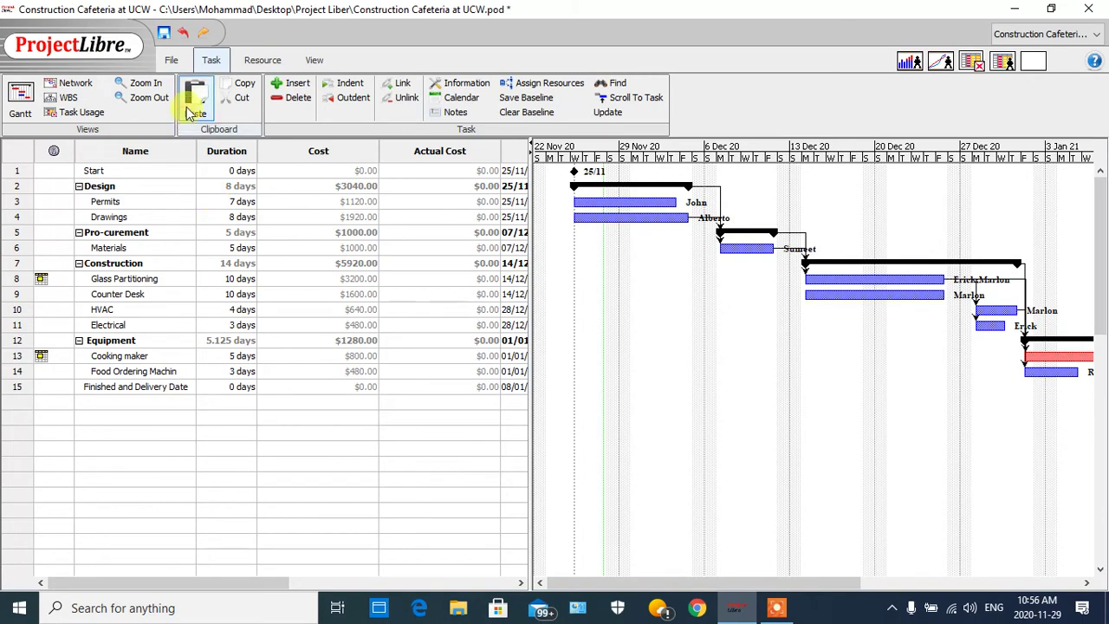
pyautogui.click(171, 60)
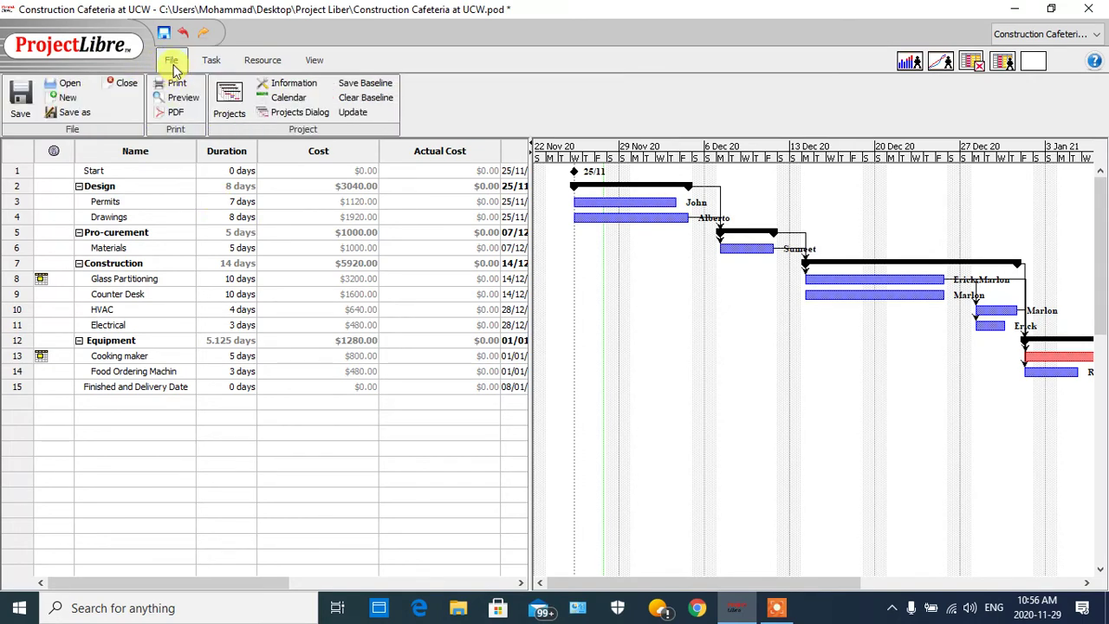
pyautogui.click(292, 86)
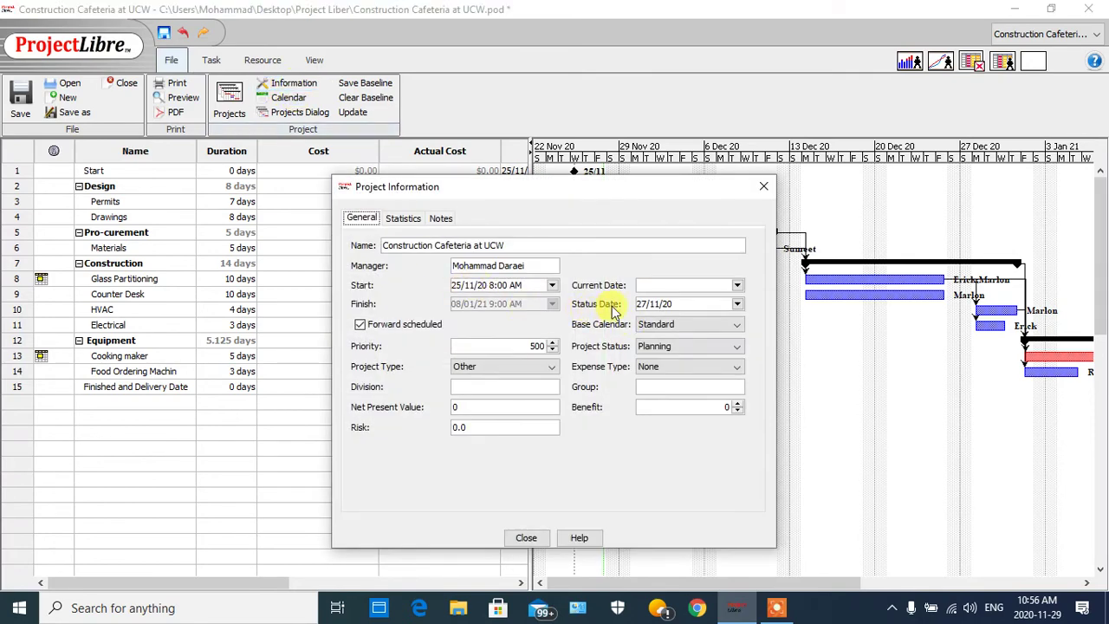
pyautogui.click(641, 304)
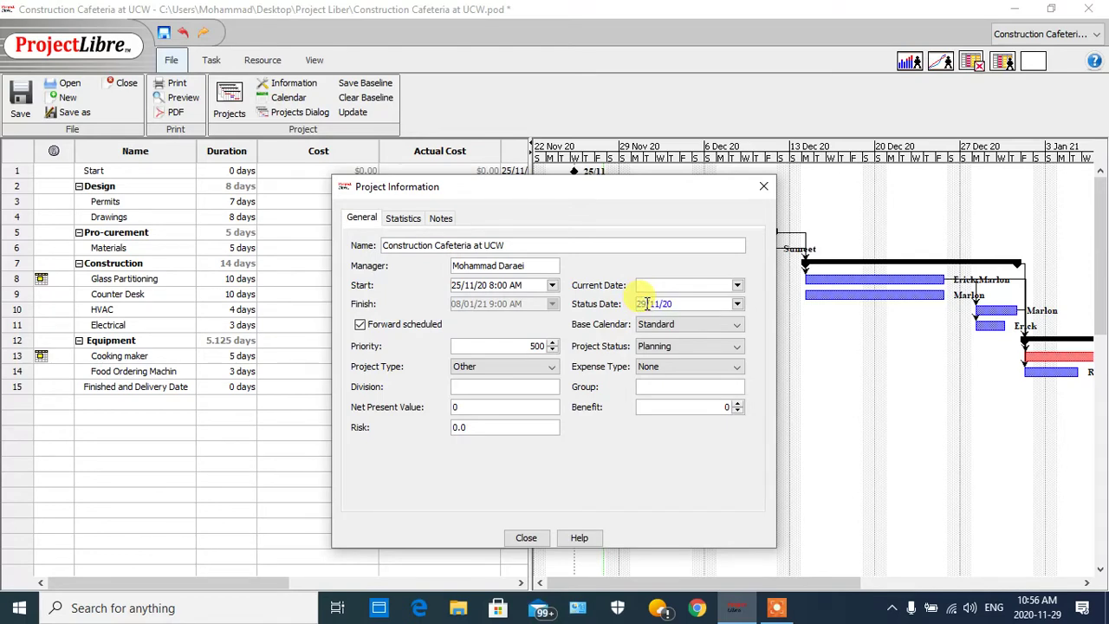
pyautogui.click(526, 537)
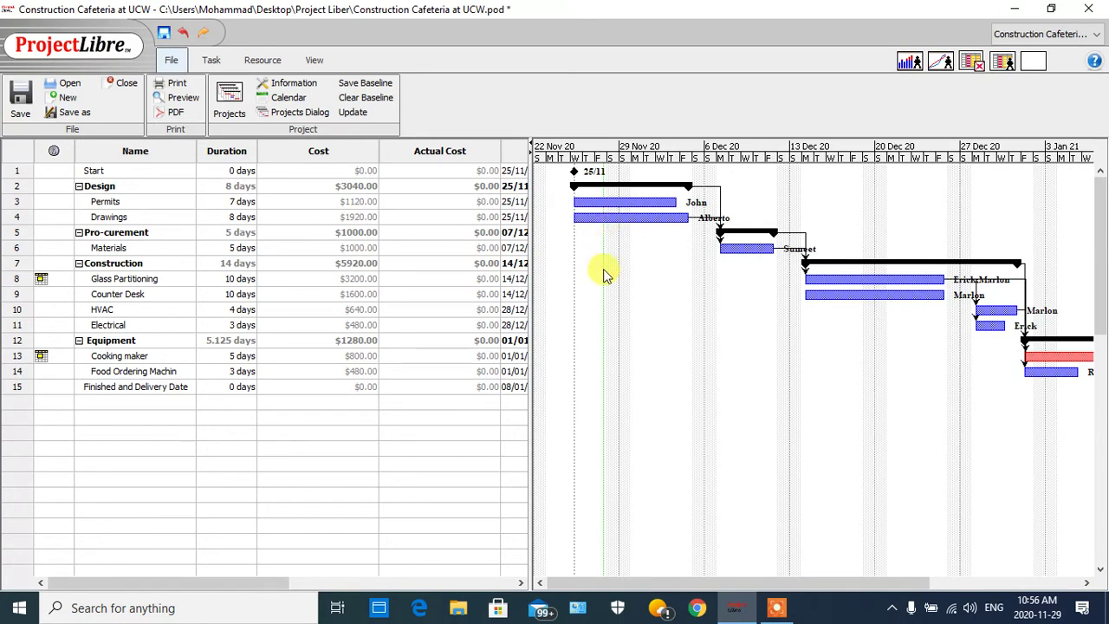
# Set the Permits task to 60% complete in its task details
pyautogui.doubleClick(111, 204)
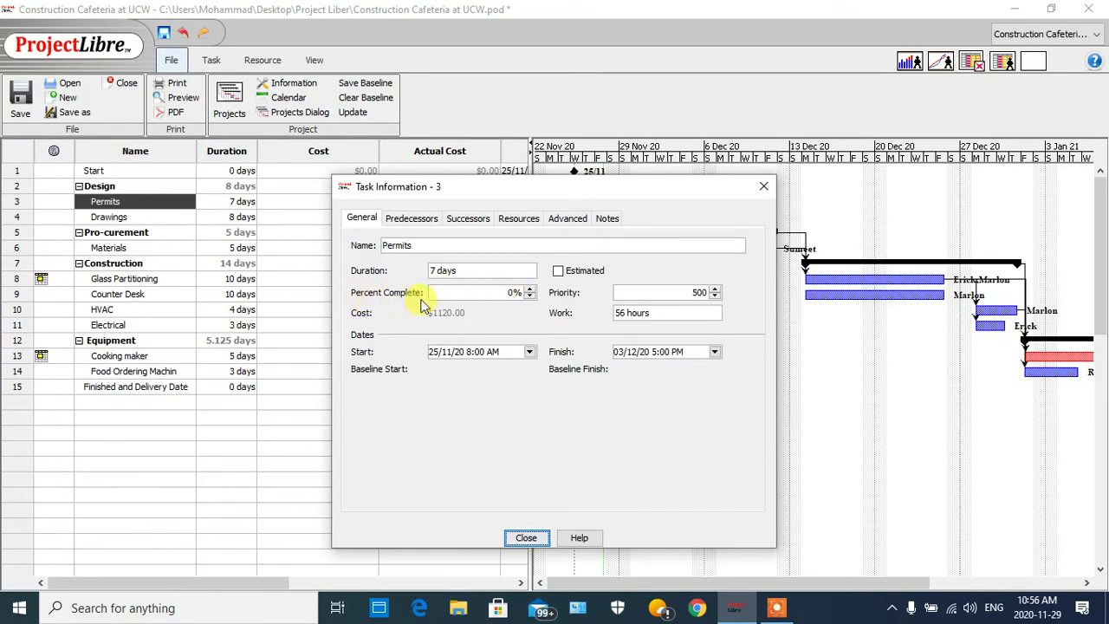
pyautogui.click(514, 292)
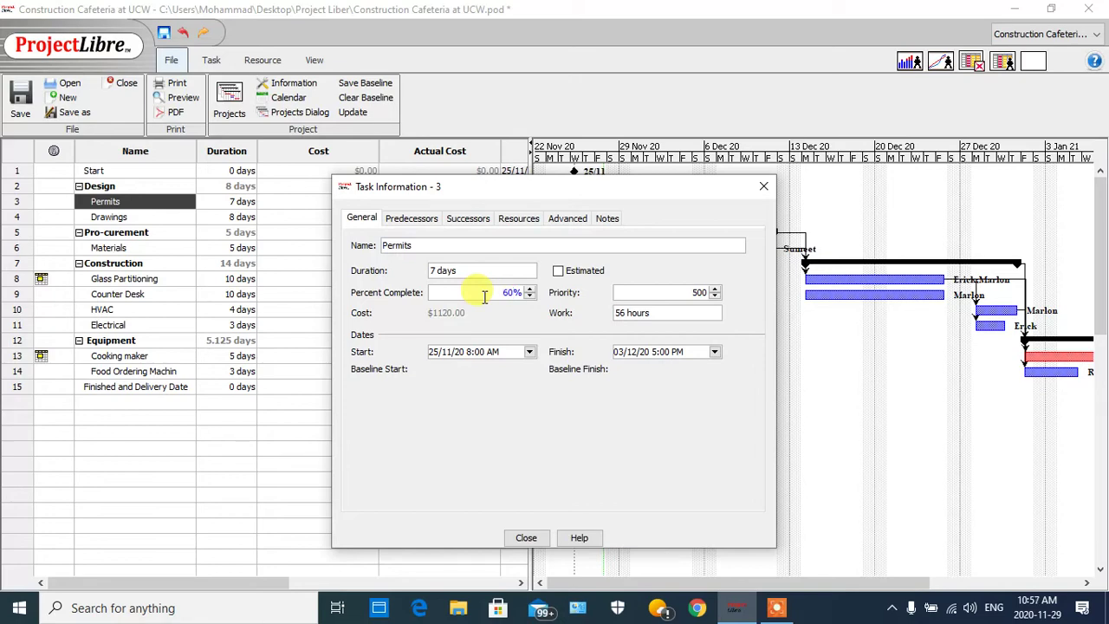
pyautogui.click(526, 538)
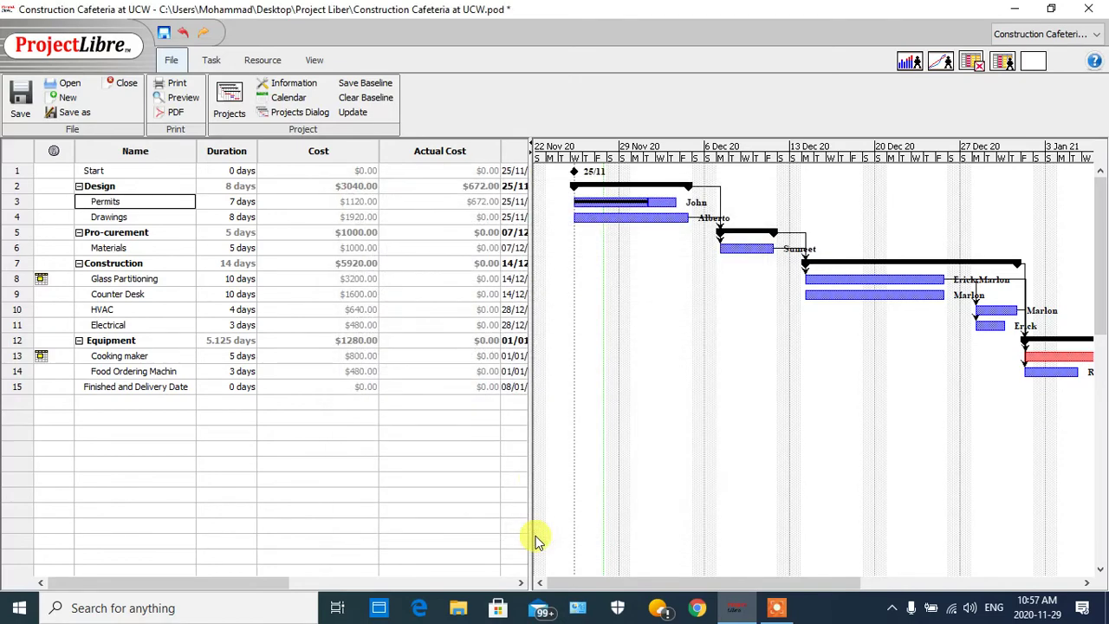
# Set the Drawings task to 40% complete, giving $768.00 actual cost
pyautogui.doubleClick(109, 218)
pyautogui.click(512, 292)
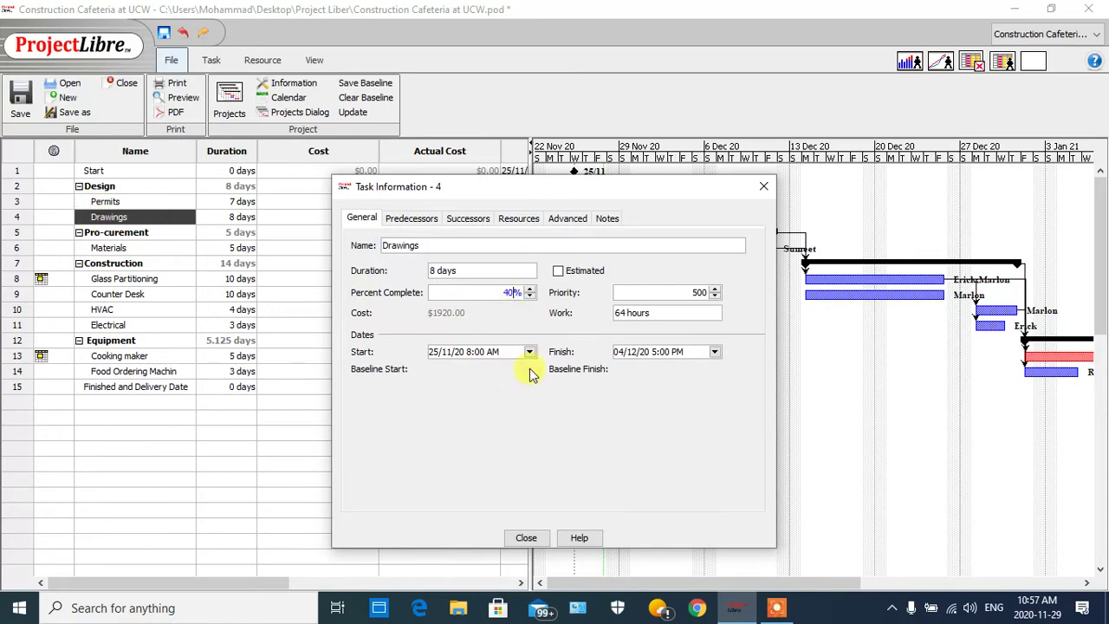
pyautogui.click(526, 538)
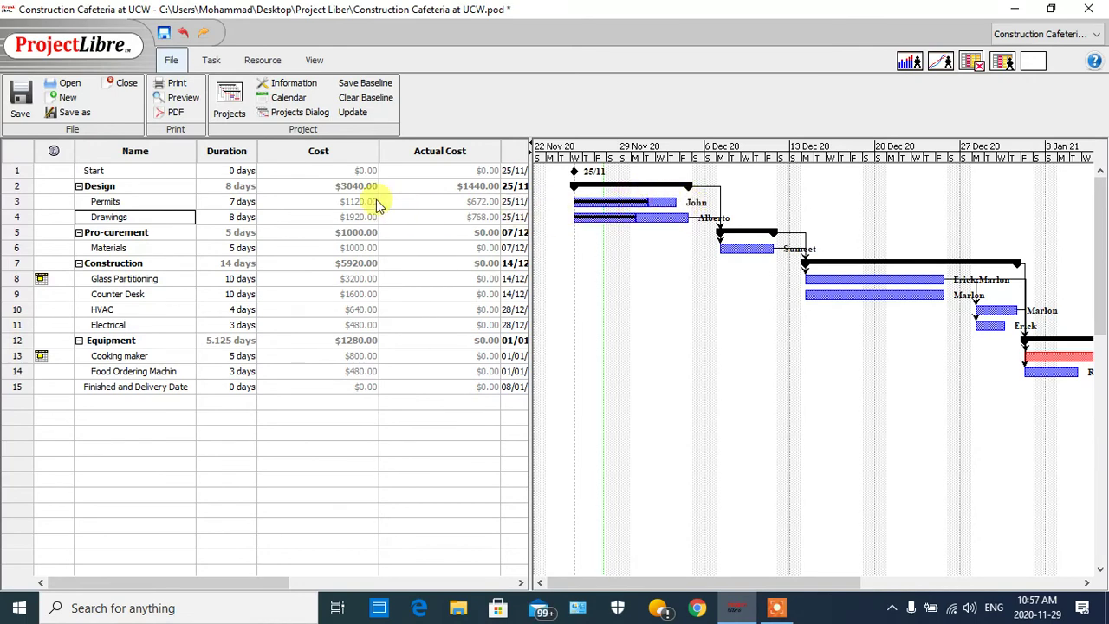
pyautogui.click(471, 204)
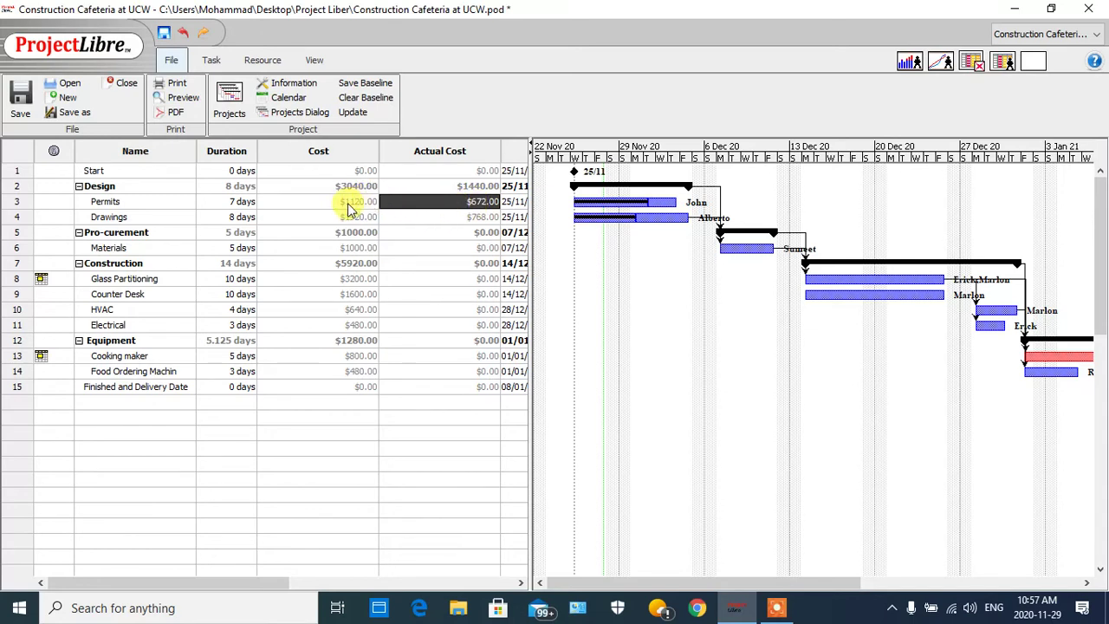
pyautogui.click(465, 223)
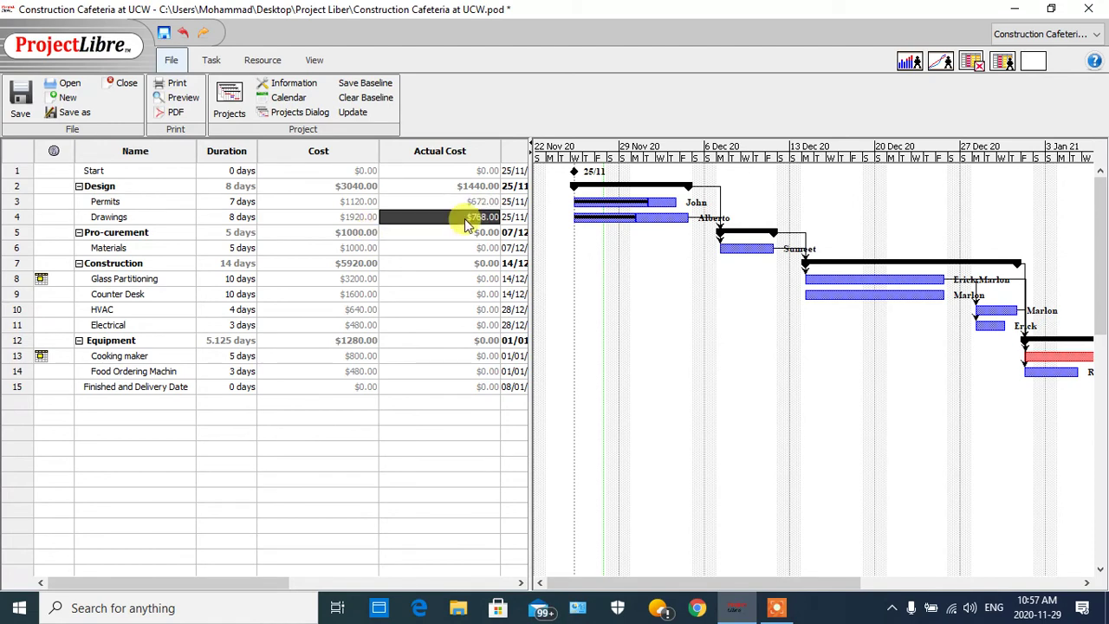
pyautogui.click(359, 221)
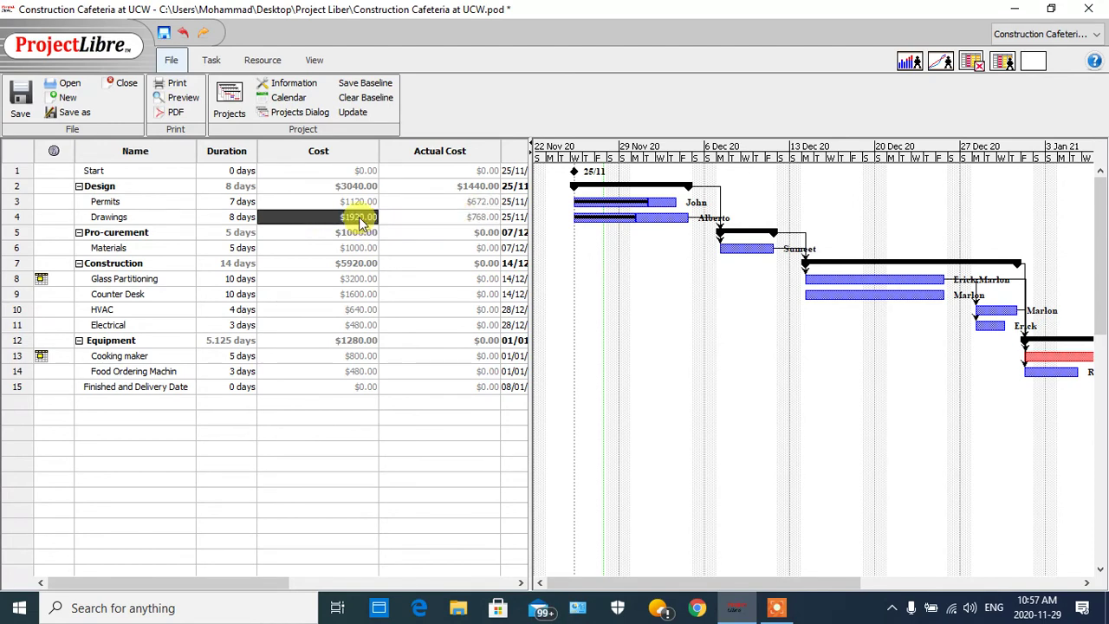
pyautogui.click(455, 221)
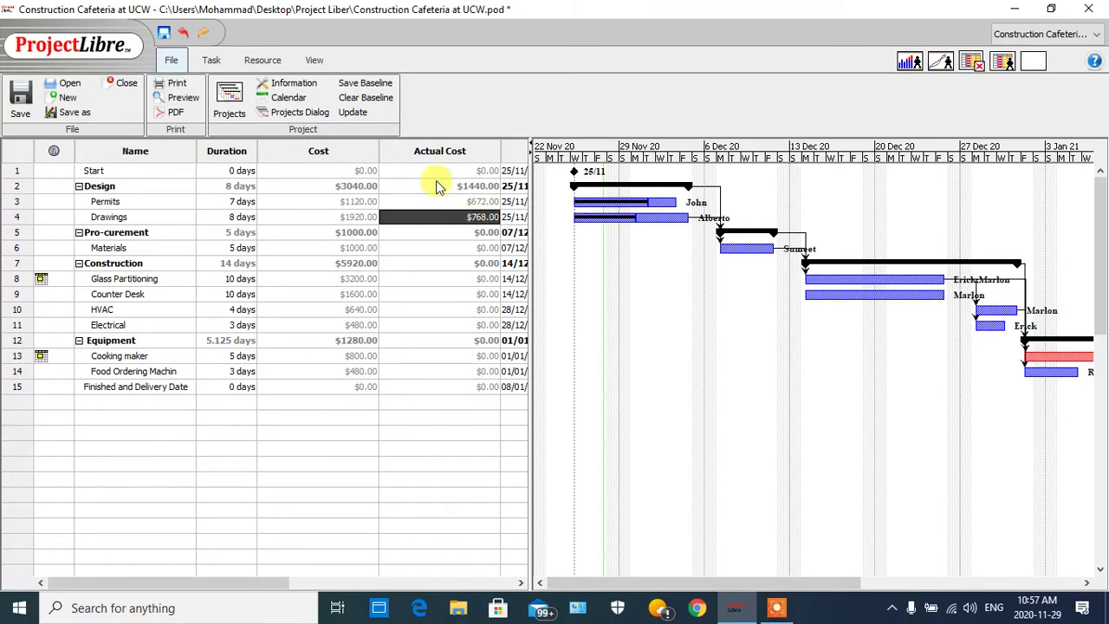
# Show the Projects list scrolled right to Construction Cafeteria's $11240.00 cost, 520 hours and $1440.00 actual cost
pyautogui.click(172, 63)
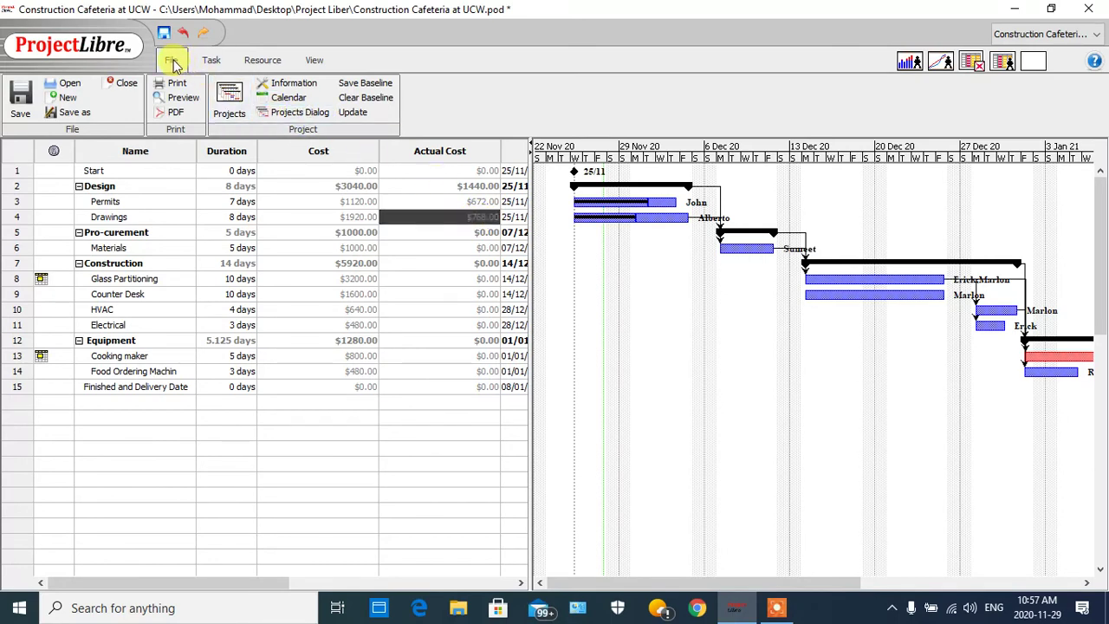
pyautogui.click(230, 102)
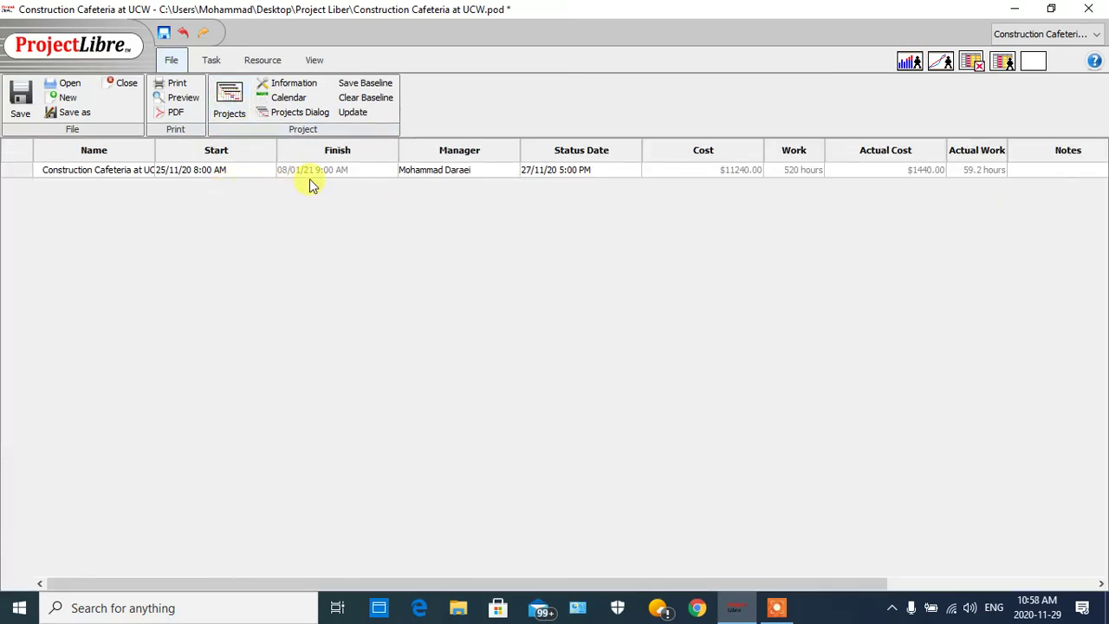
pyautogui.moveTo(396, 585); pyautogui.dragTo(366, 584)
pyautogui.moveTo(292, 586); pyautogui.dragTo(309, 425)
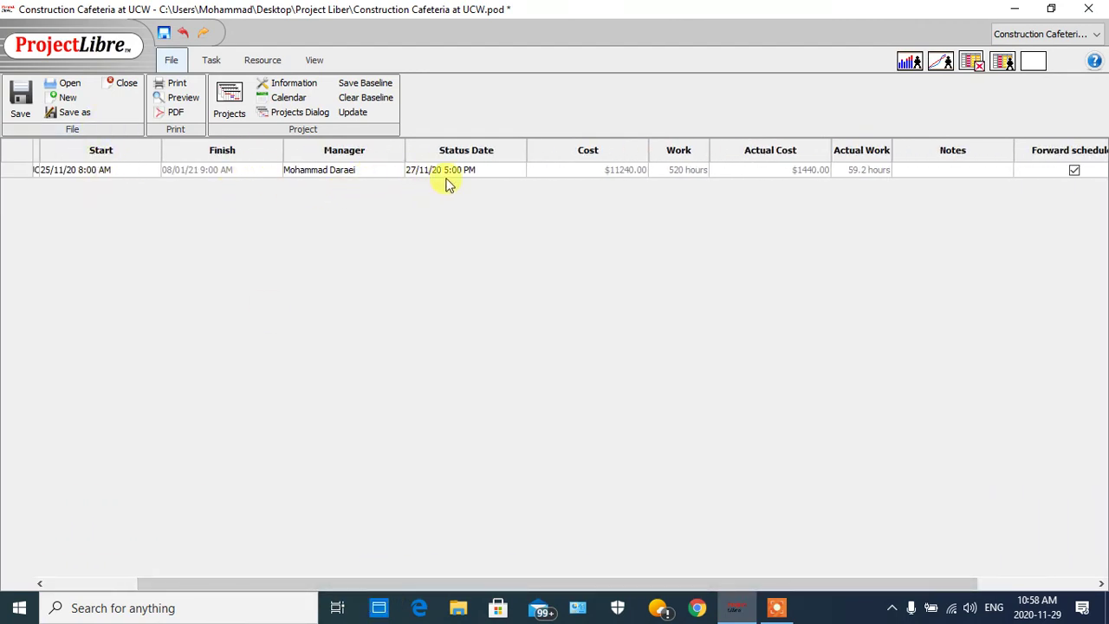
pyautogui.moveTo(472, 583); pyautogui.dragTo(611, 584)
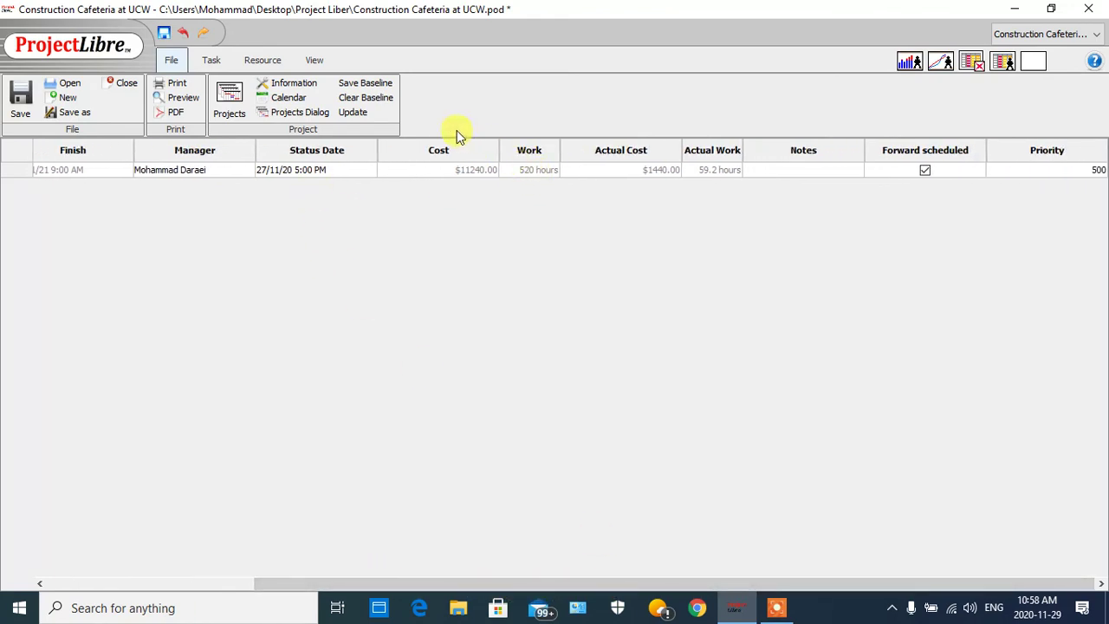